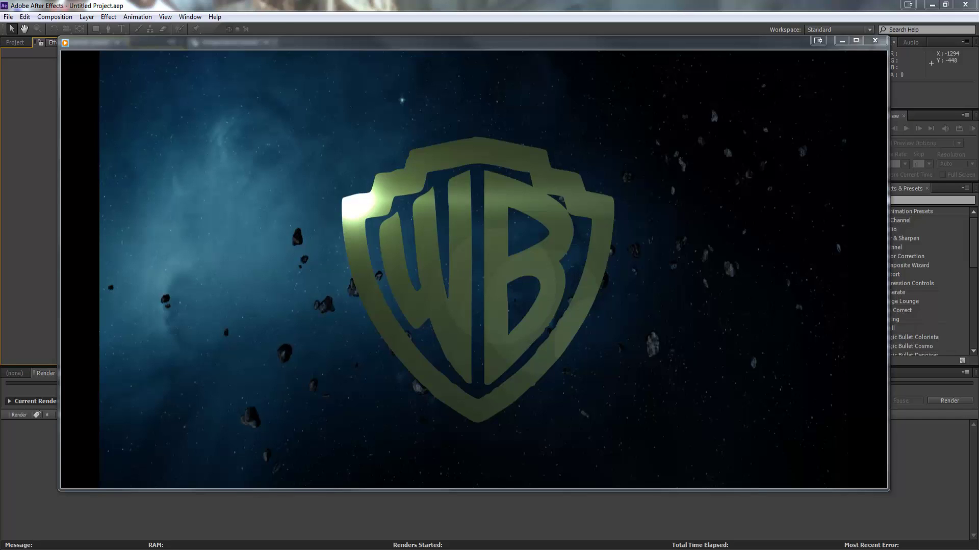
Step: Play the 'warner test' logo animation in Windows Media Player, then close the player
mouse_move(387, 320)
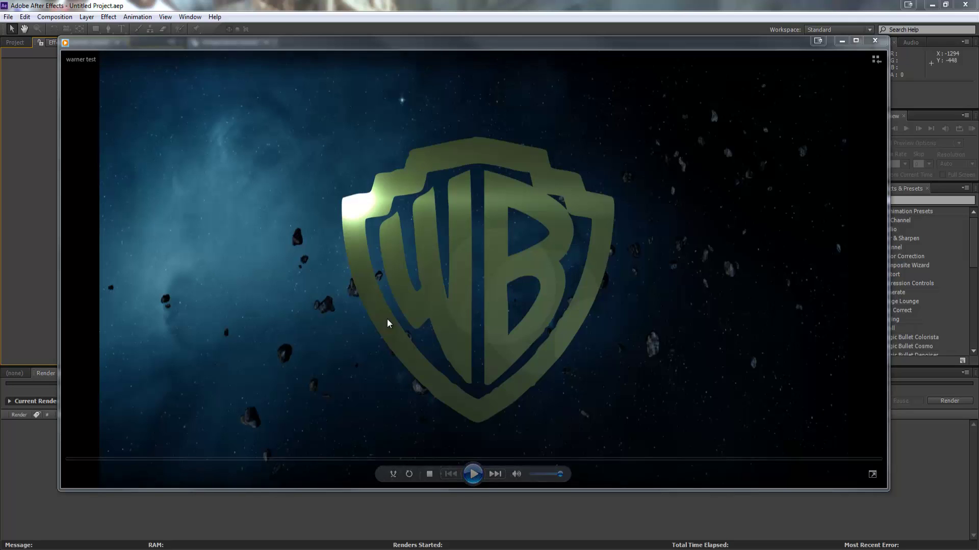
left_click_drag(471, 48, 467, 53)
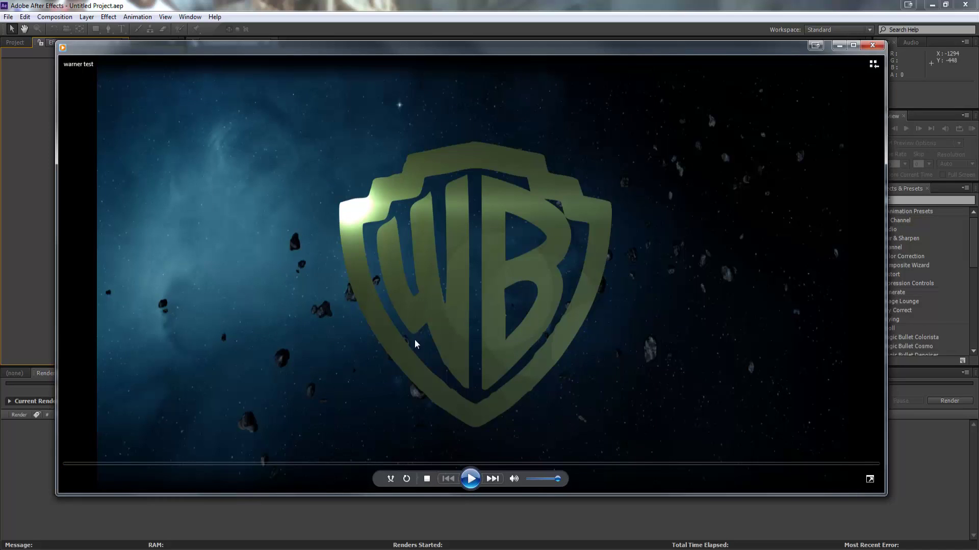
left_click(470, 479)
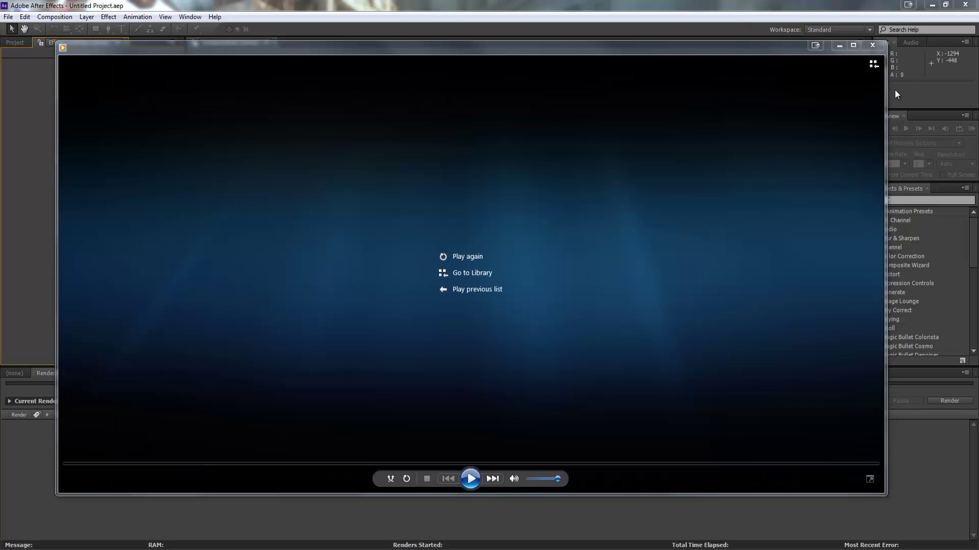
left_click(872, 45)
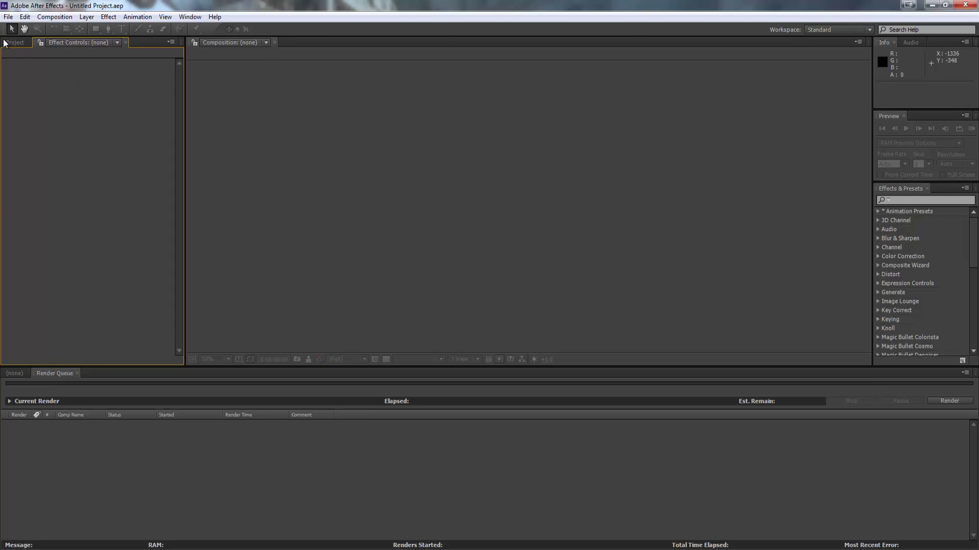
Step: Import the warner-bros-logo-14954 image into the project
left_click(9, 18)
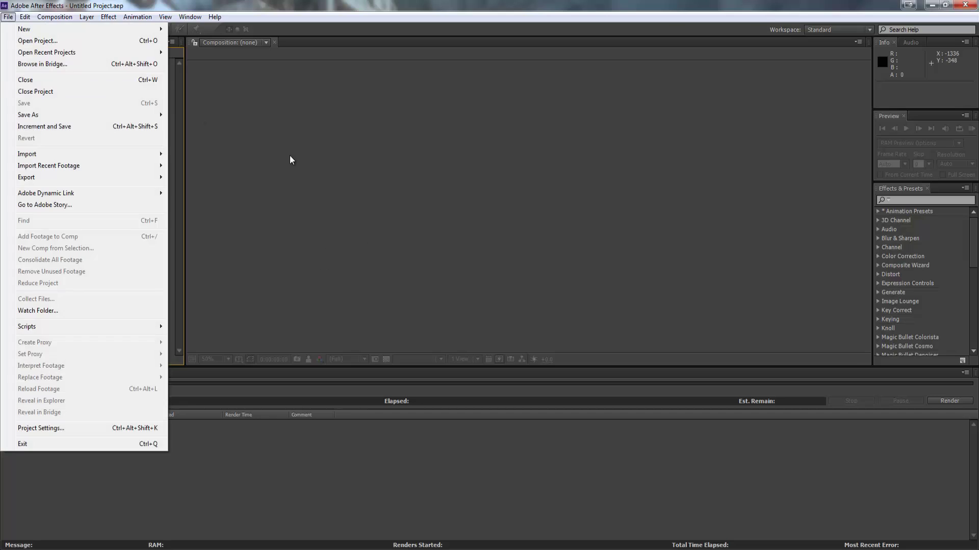
left_click(291, 160)
left_click(14, 44)
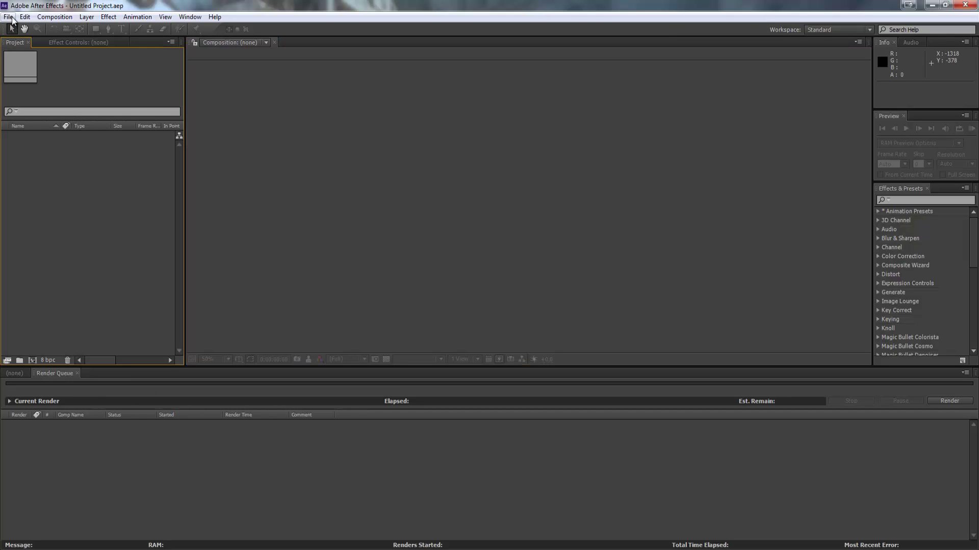
left_click(11, 17)
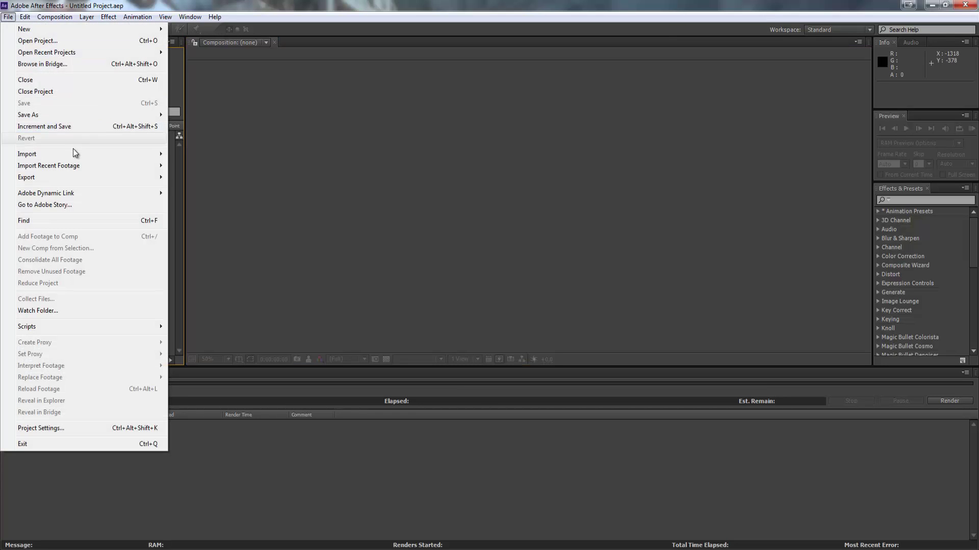
mouse_move(75, 152)
left_click(187, 154)
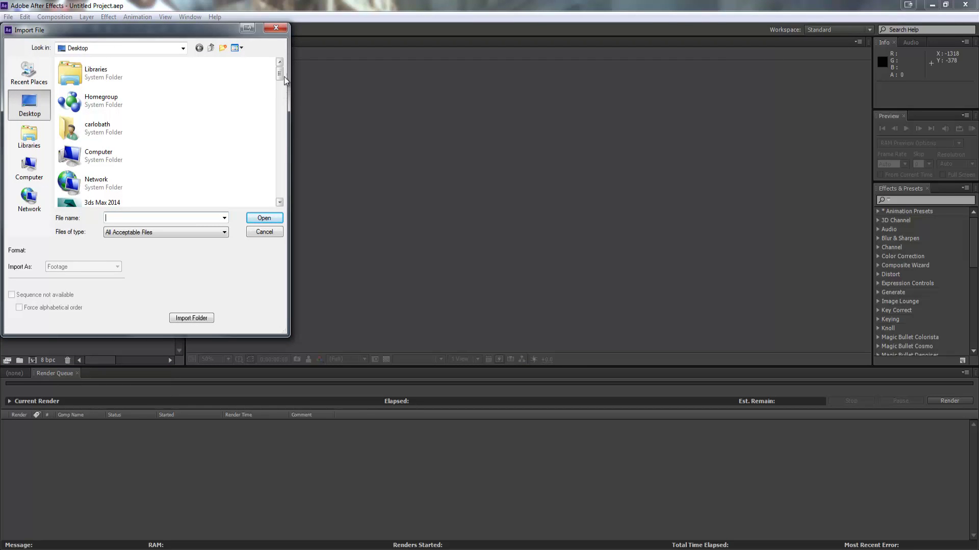
left_click_drag(278, 74, 281, 201)
double_click(140, 167)
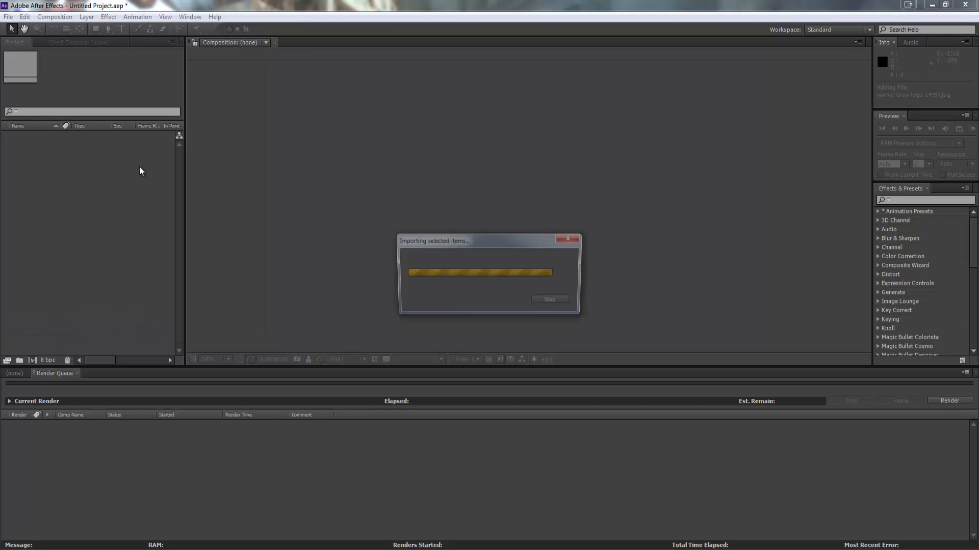
Step: Create a 626x350, 29.97 fps composition from the logo JPEG
left_click_drag(25, 138, 33, 360)
scroll(528, 277, "up", 1)
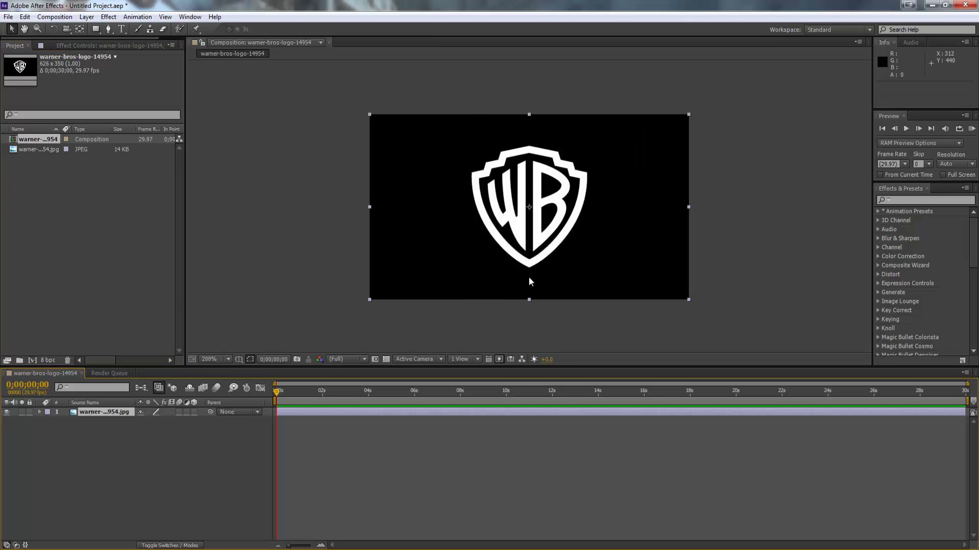
scroll(704, 198, "down", 1)
scroll(574, 235, "up", 1)
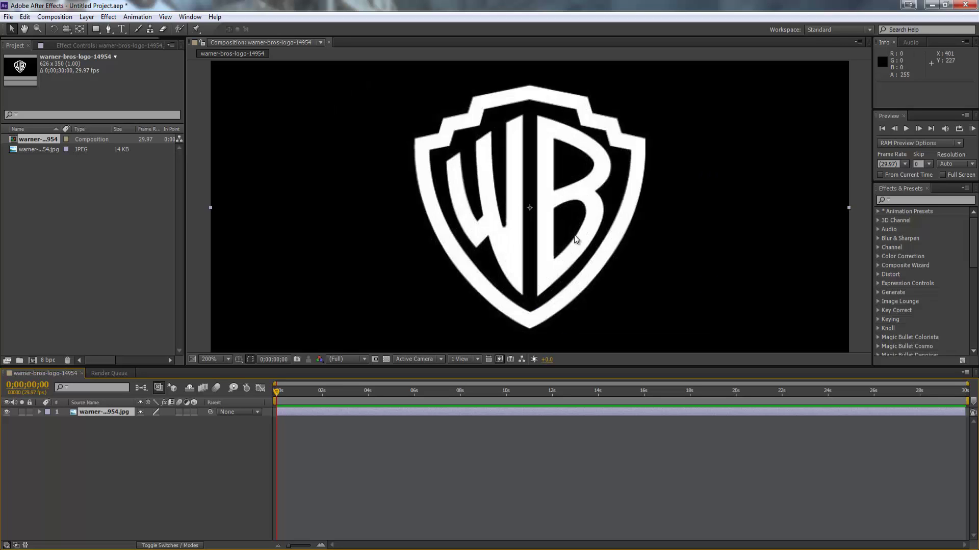
scroll(575, 239, "down", 1)
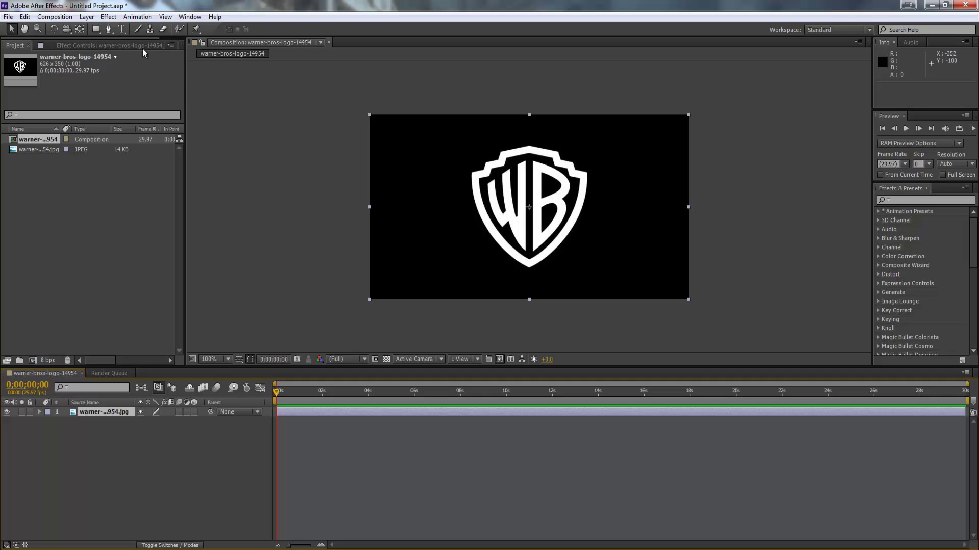
Step: Start a new project without saving and create a 1920x1080, 29.97 fps Comp 1
left_click(9, 17)
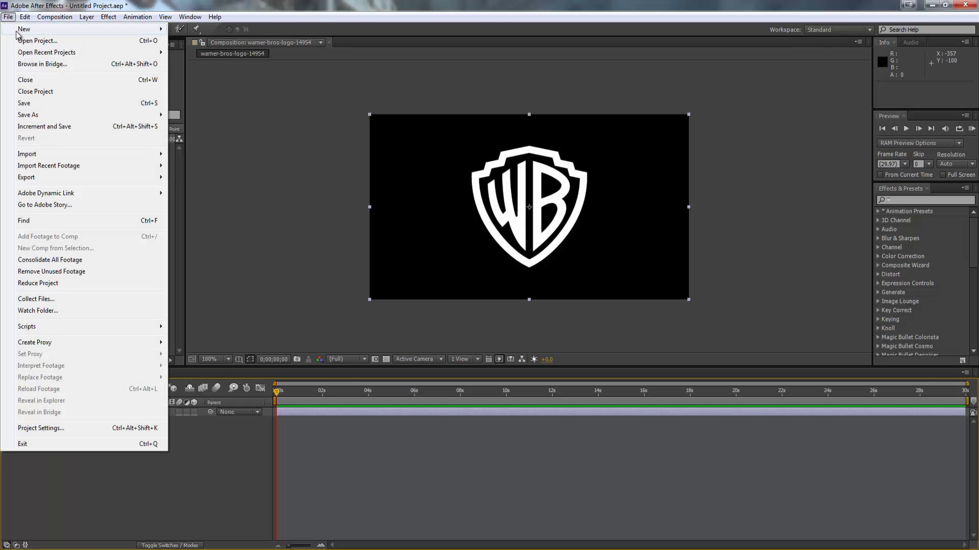
mouse_move(23, 29)
left_click(339, 29)
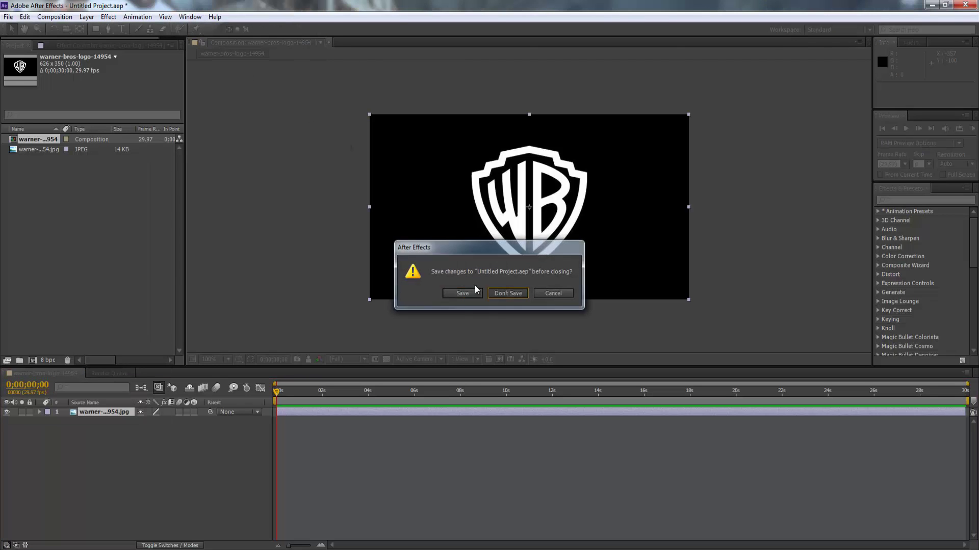
left_click(505, 293)
left_click(54, 18)
left_click(60, 31)
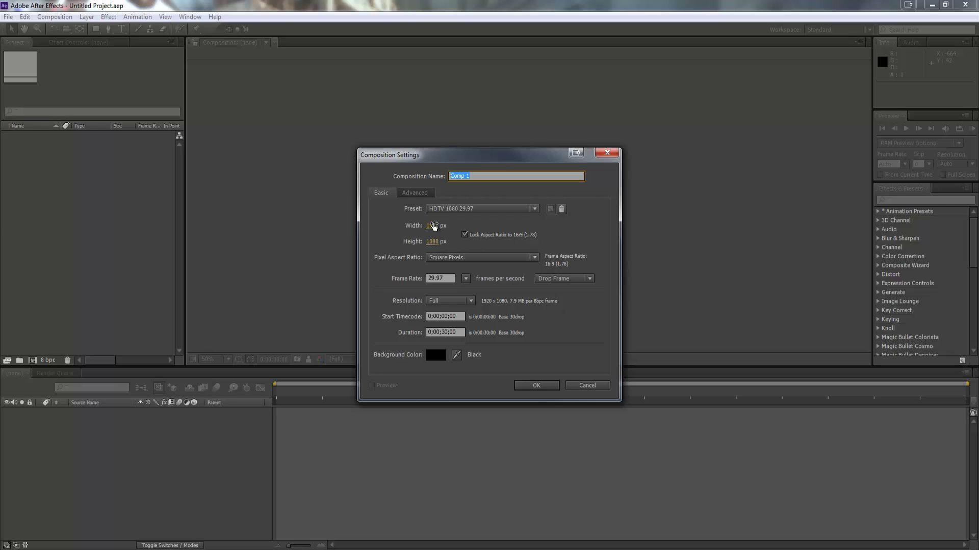
left_click(537, 385)
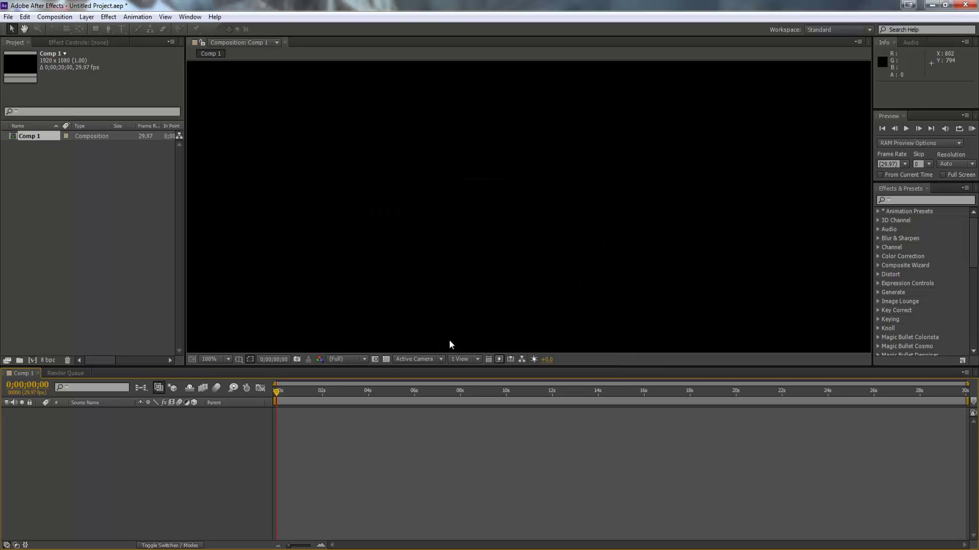
Step: Import the warner-bros-logo-14954 JPEG into the new project
left_click(8, 17)
mouse_move(152, 156)
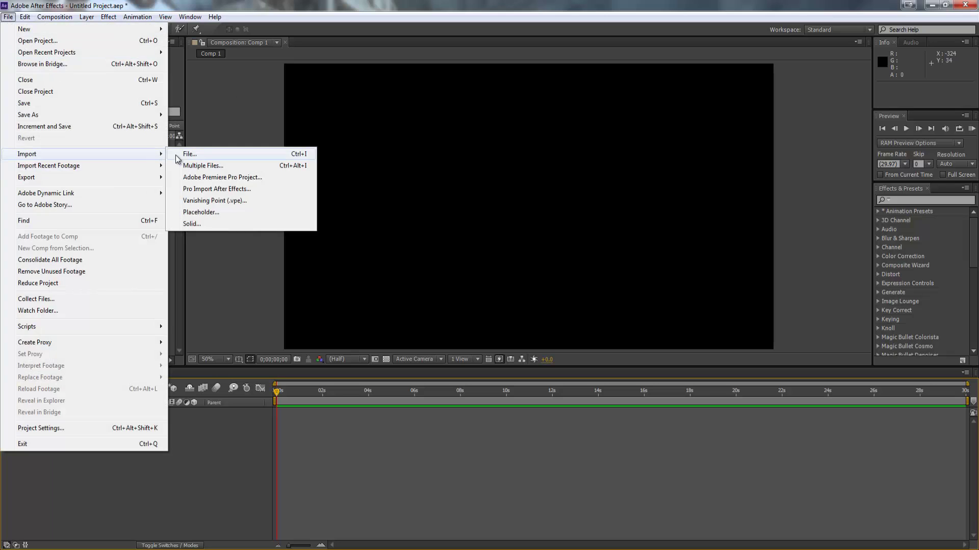
left_click(190, 154)
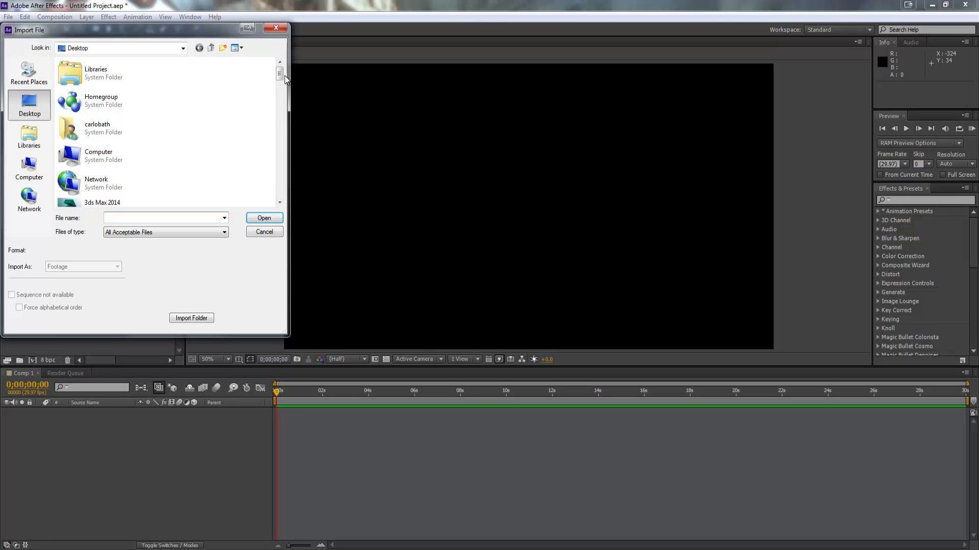
left_click_drag(279, 75, 279, 189)
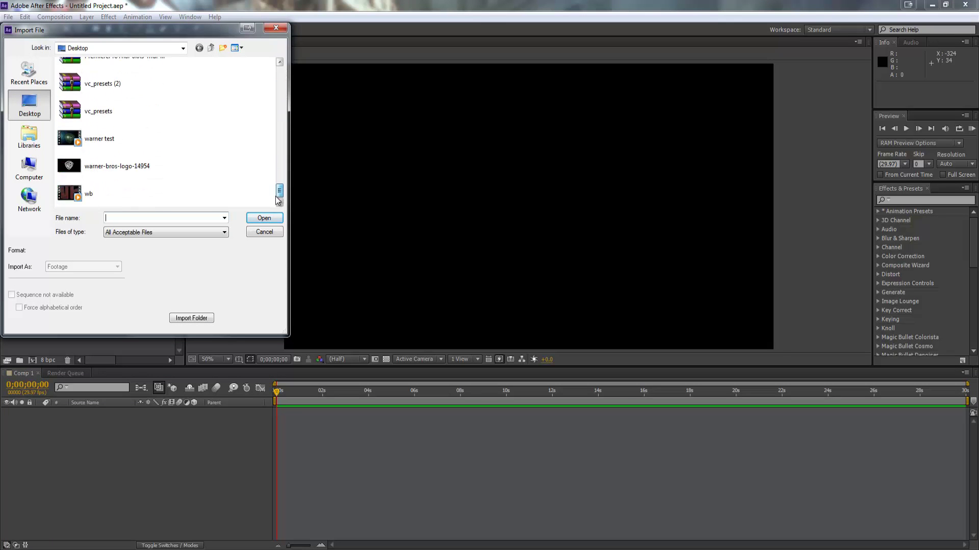
double_click(153, 167)
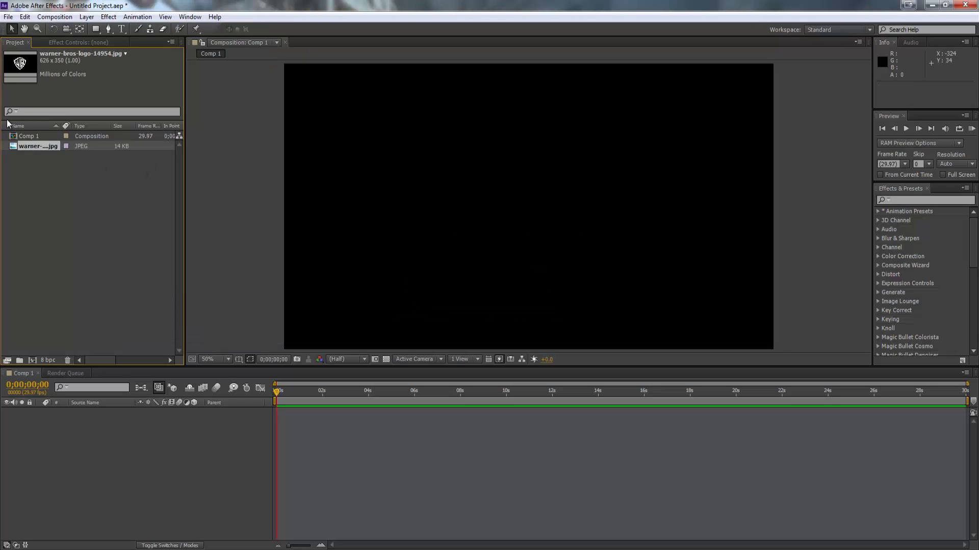
Step: Place the WB logo in Comp 1 and scale it up to about 296%
left_click_drag(28, 147, 533, 204)
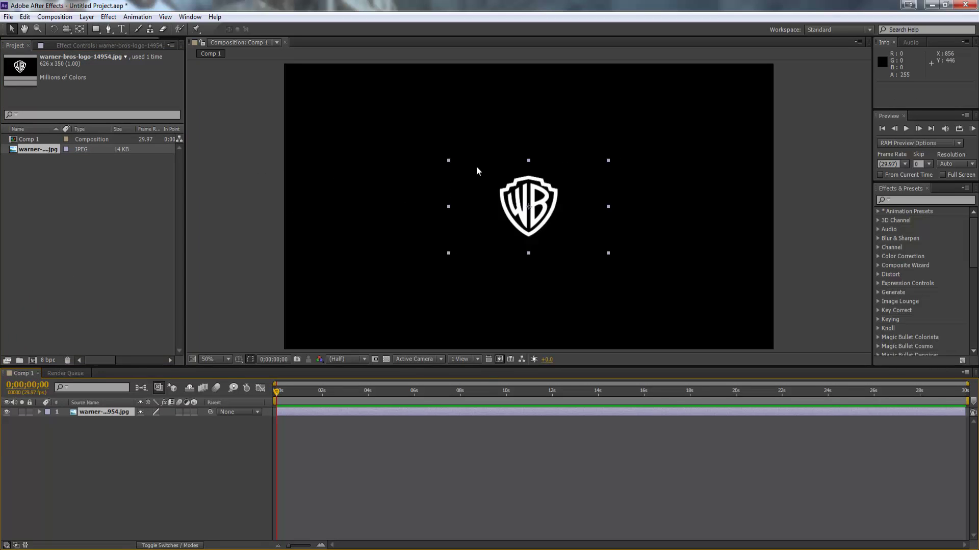
left_click_drag(450, 160, 284, 62)
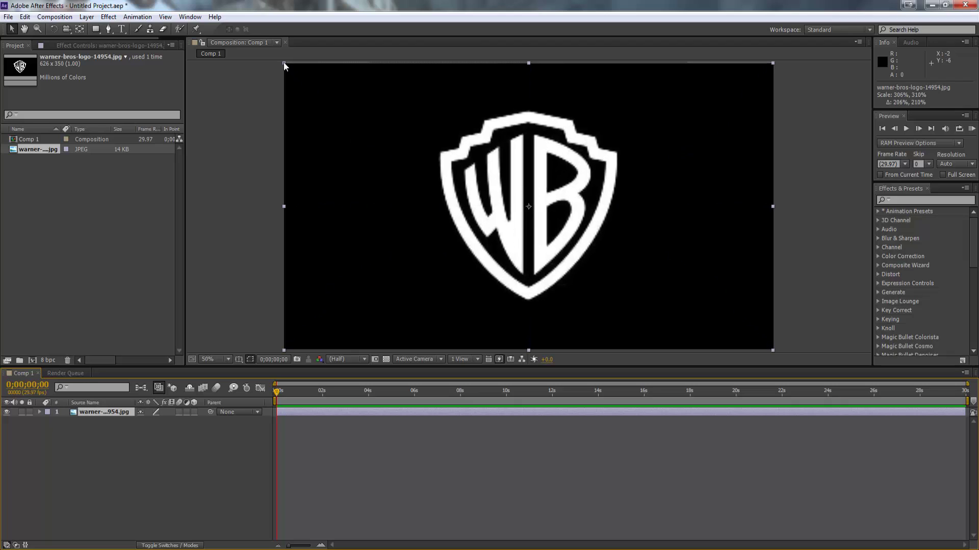
left_click(111, 409)
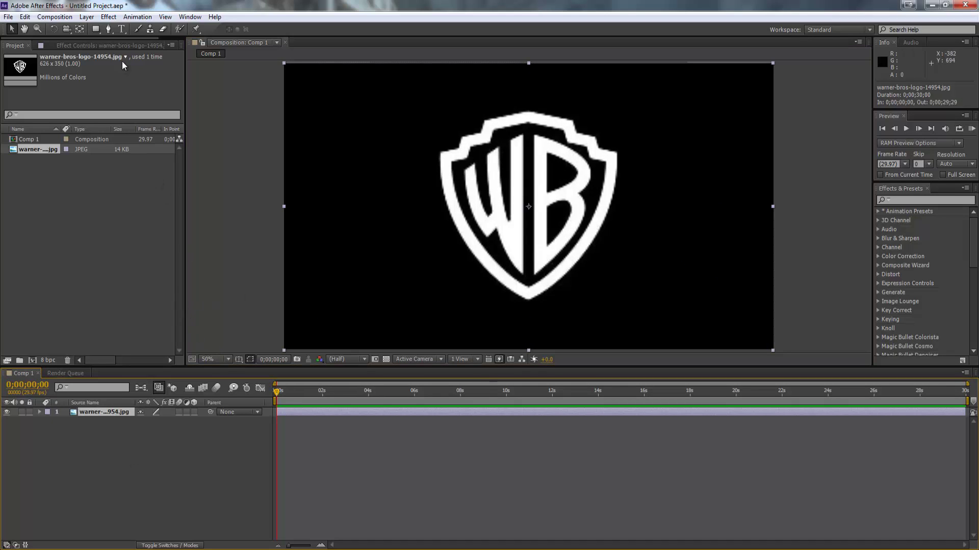
Step: Auto-trace the logo layer with Blur enabled to create mask paths
left_click(87, 17)
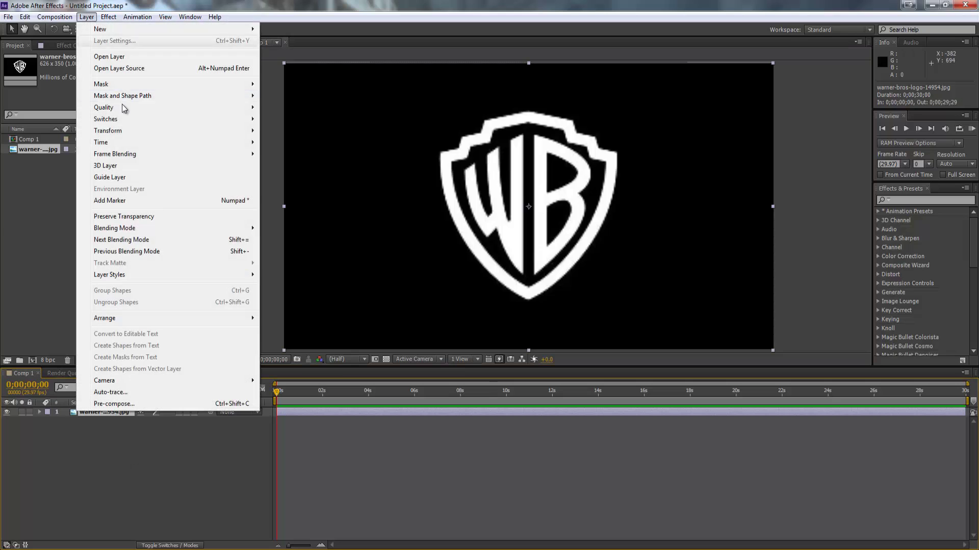
left_click(177, 393)
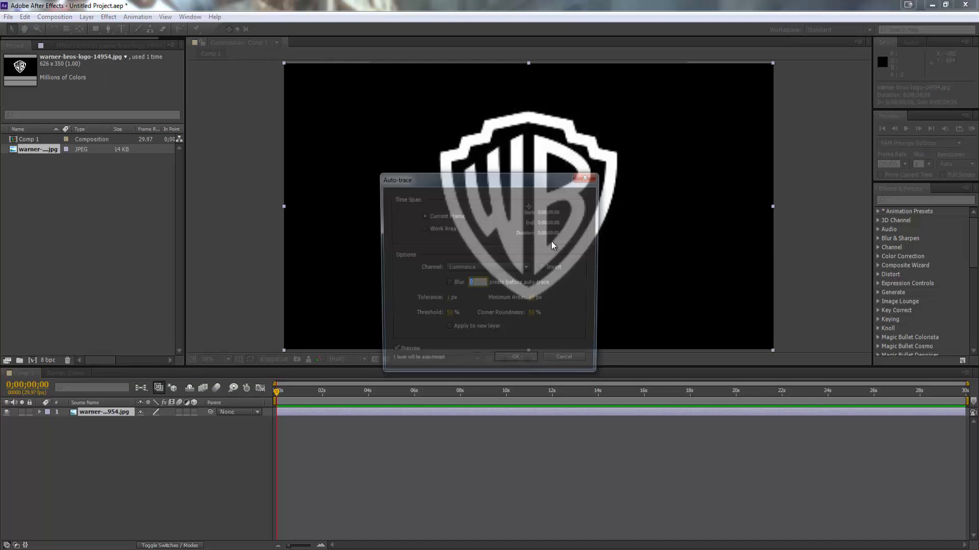
left_click(447, 284)
left_click(521, 364)
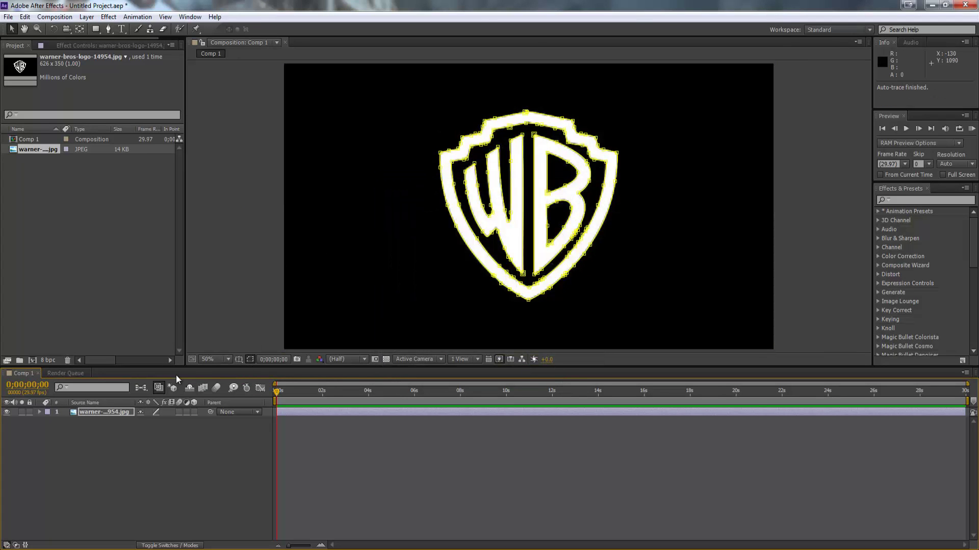
Step: Create a new solid layer named e3d
right_click(94, 440)
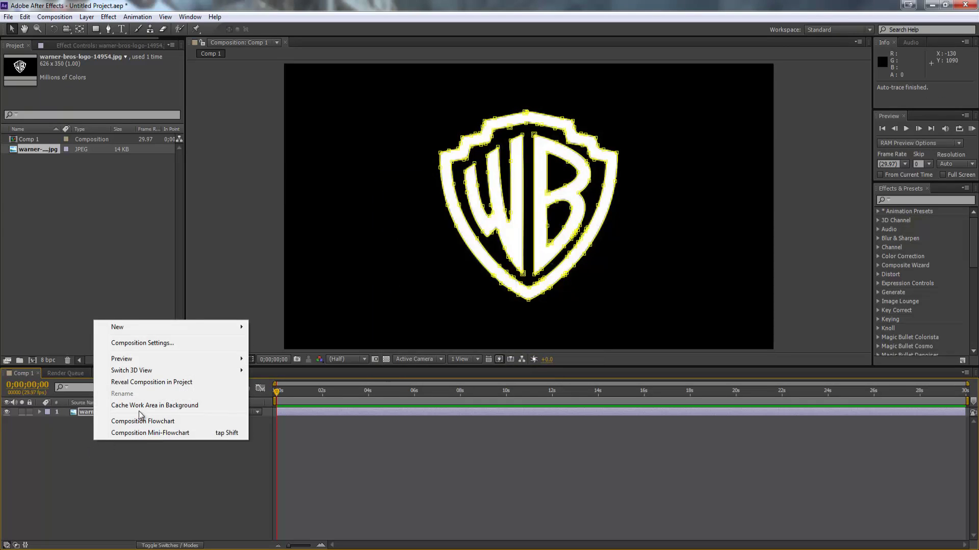
mouse_move(217, 329)
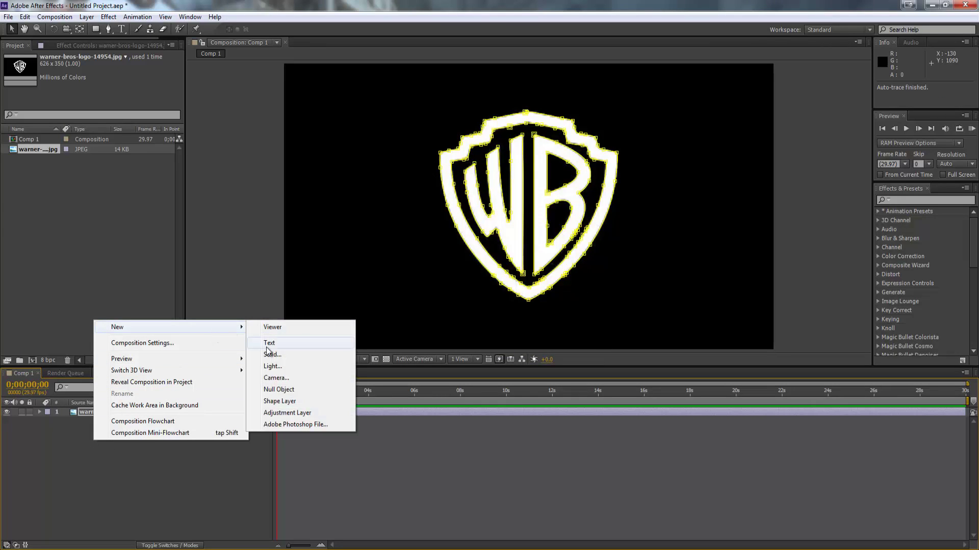
left_click(329, 354)
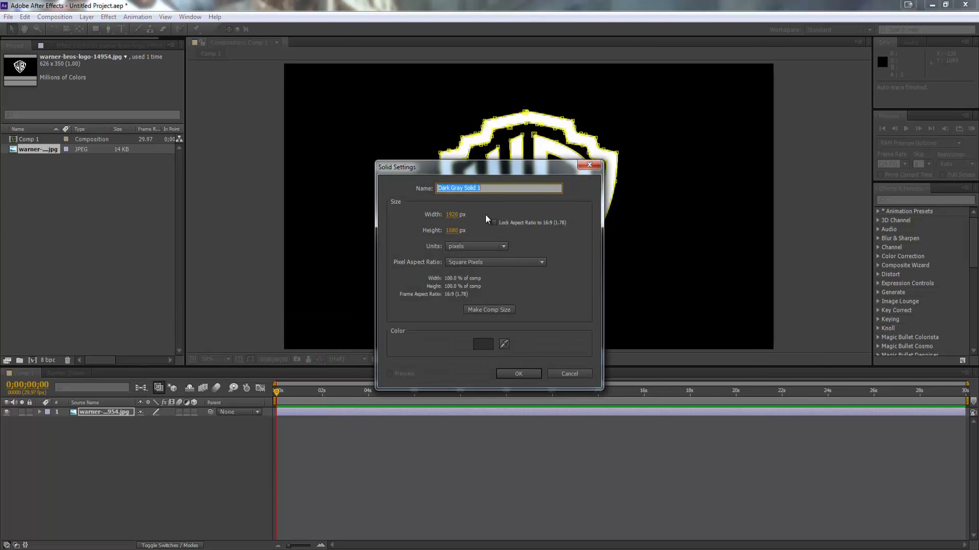
type("e3d")
left_click(517, 372)
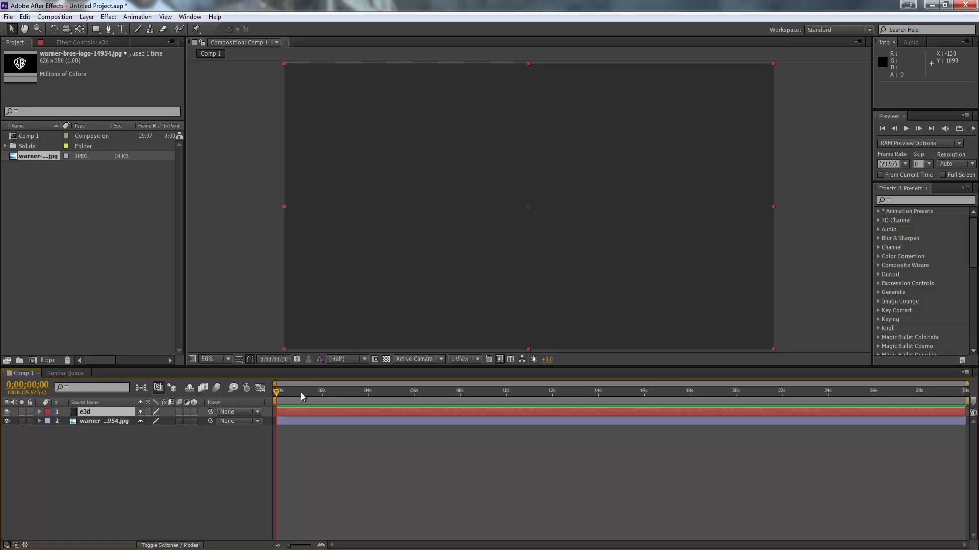
Step: Apply the Element effect to the e3d layer
right_click(90, 412)
mouse_move(204, 170)
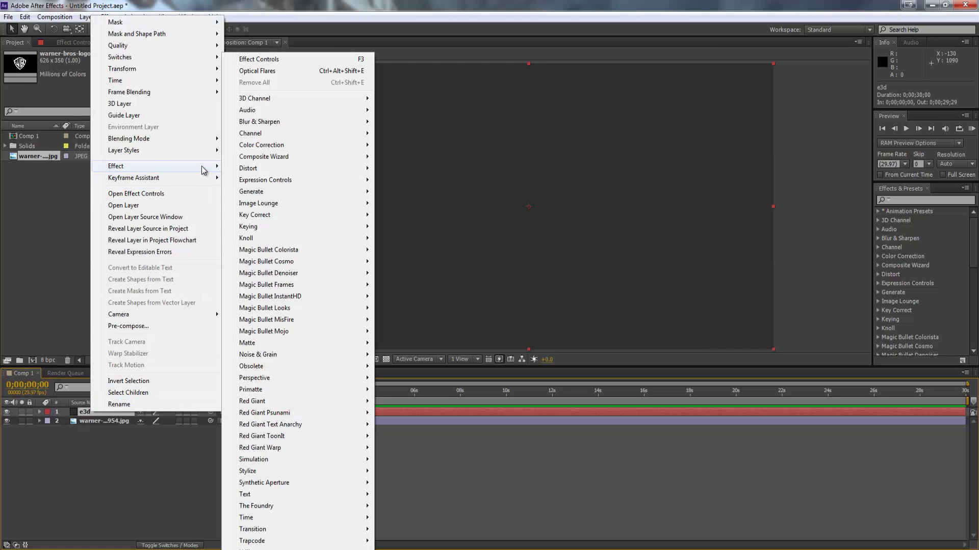
mouse_move(357, 548)
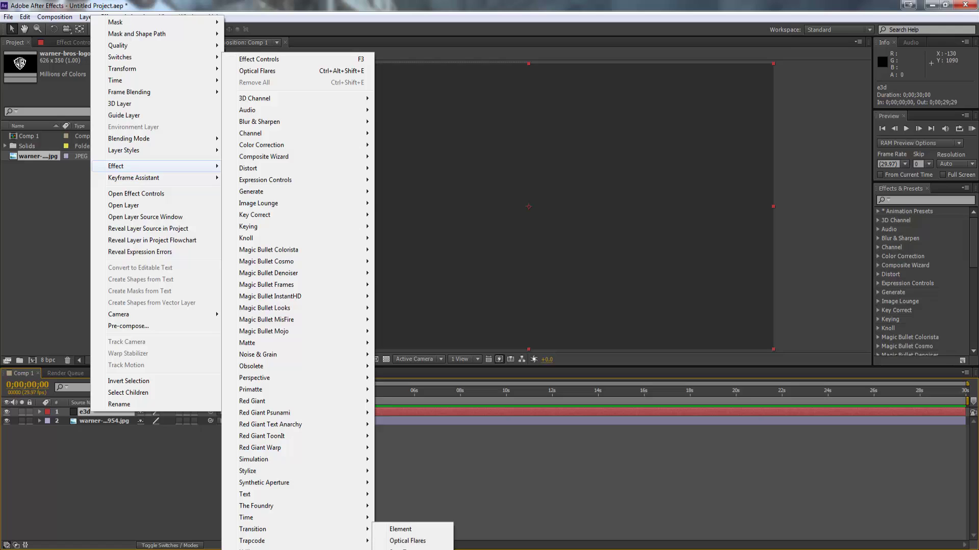
left_click(401, 536)
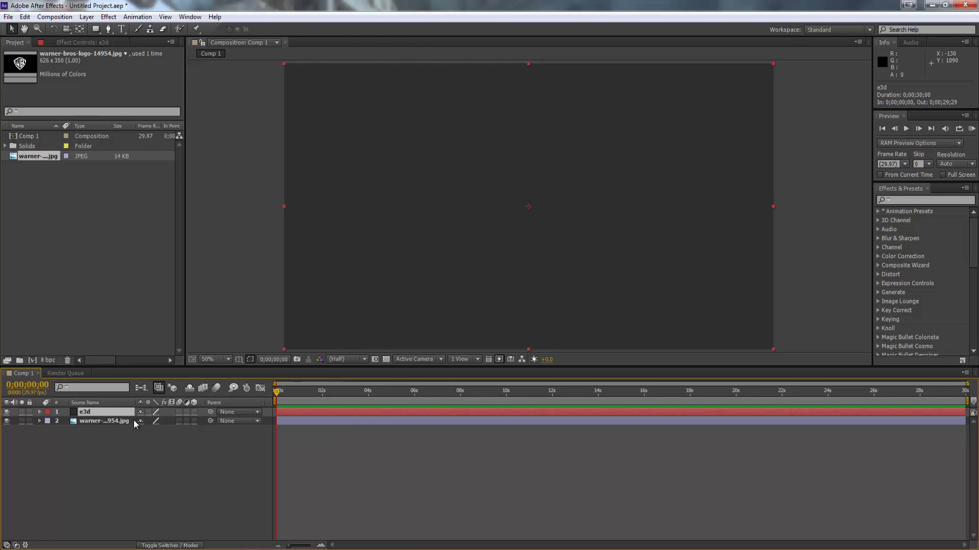
Step: Hide layer 2 and set Element's Custom Text and Masks Path Layer 1 to the warner-bros-logo jpg
left_click(7, 421)
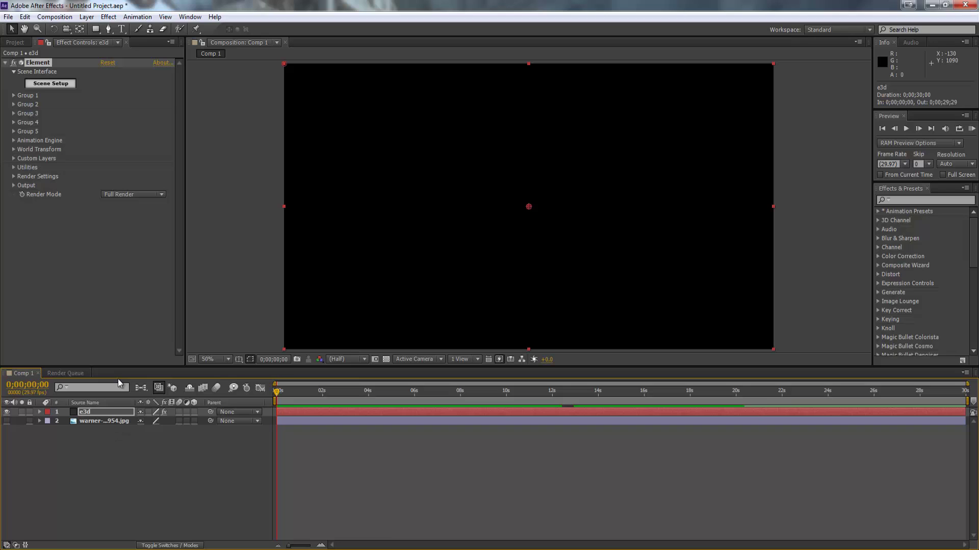
left_click(13, 159)
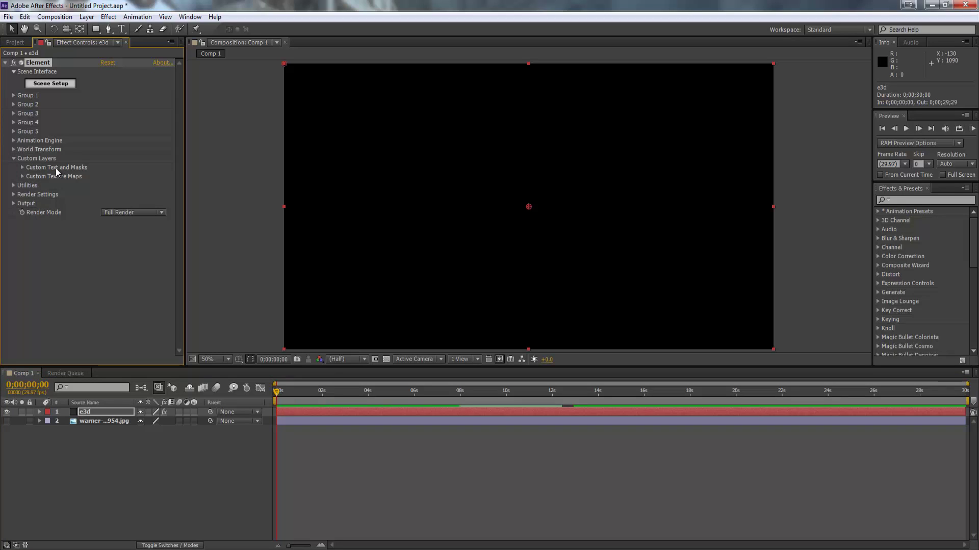
left_click(22, 167)
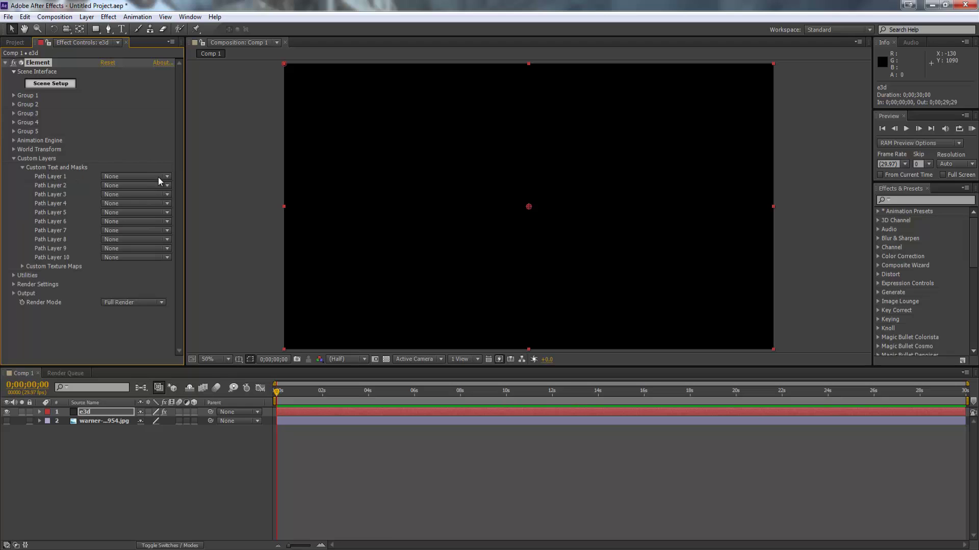
left_click(158, 176)
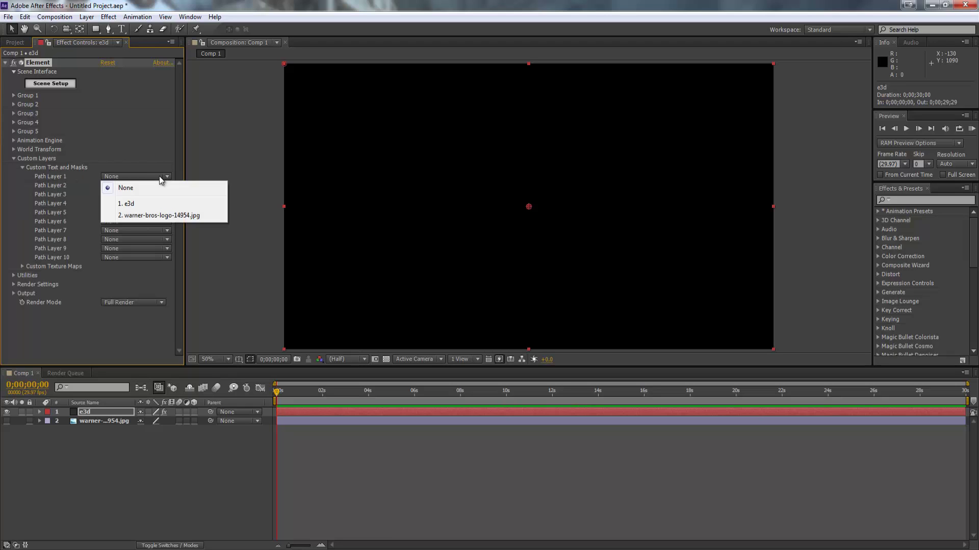
left_click(152, 216)
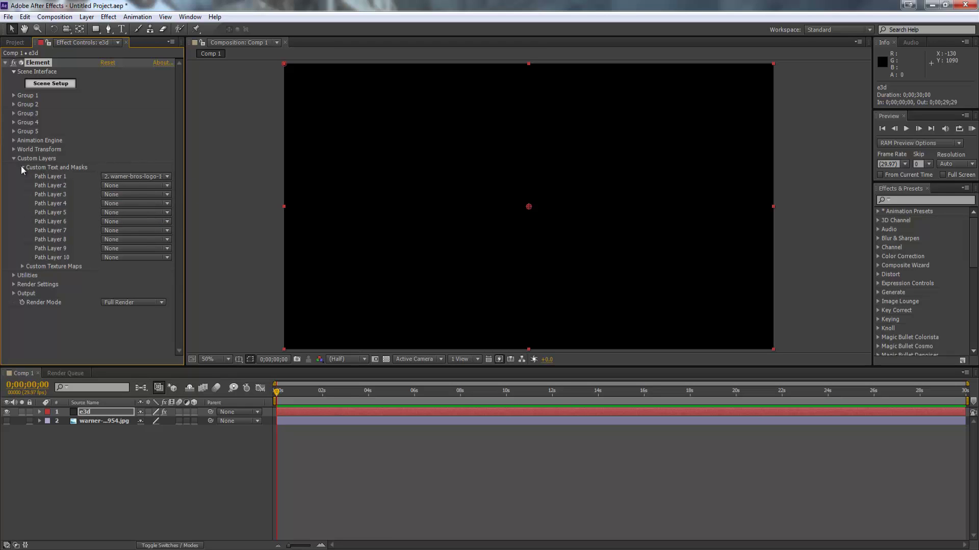
left_click(13, 159)
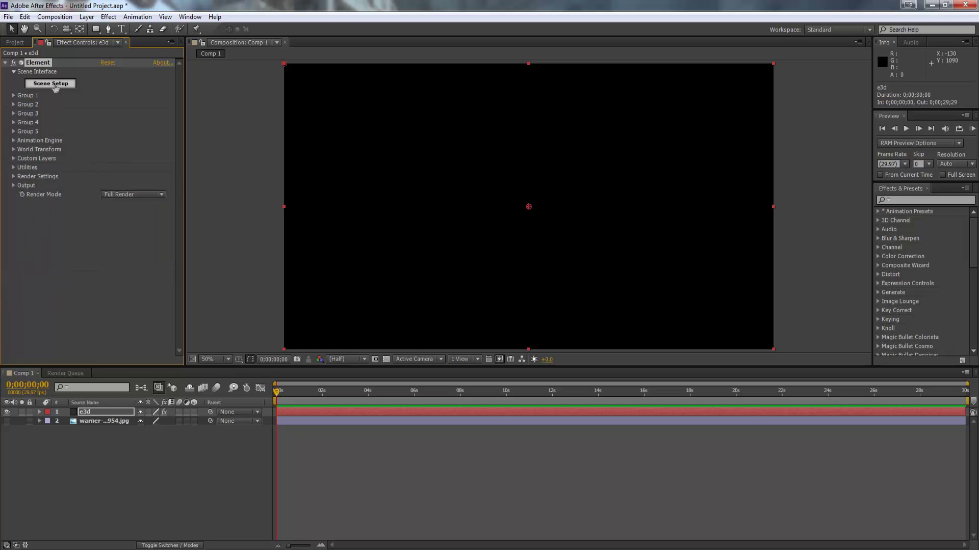
Step: Extrude the logo path in Element's Scene Setup, inspect it, browse material presets, and accept
left_click(55, 85)
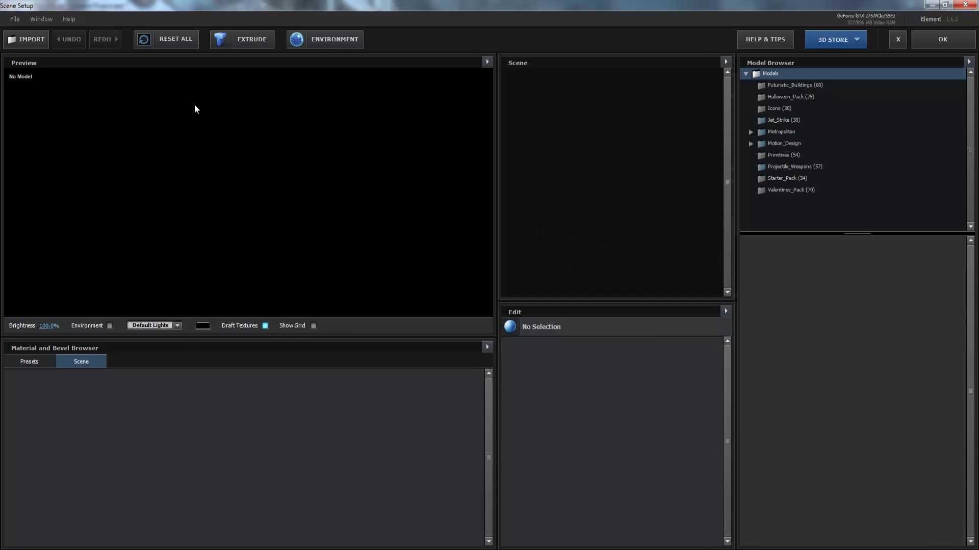
left_click(249, 43)
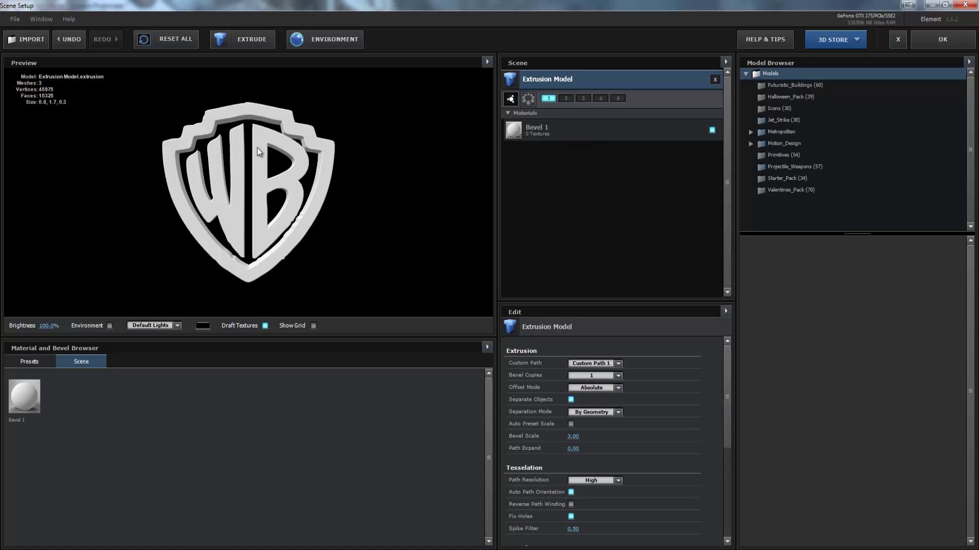
mouse_move(172, 203)
left_mouse_down()
mouse_move(255, 207)
mouse_move(183, 193)
mouse_move(170, 207)
mouse_move(233, 210)
mouse_move(178, 207)
left_mouse_up()
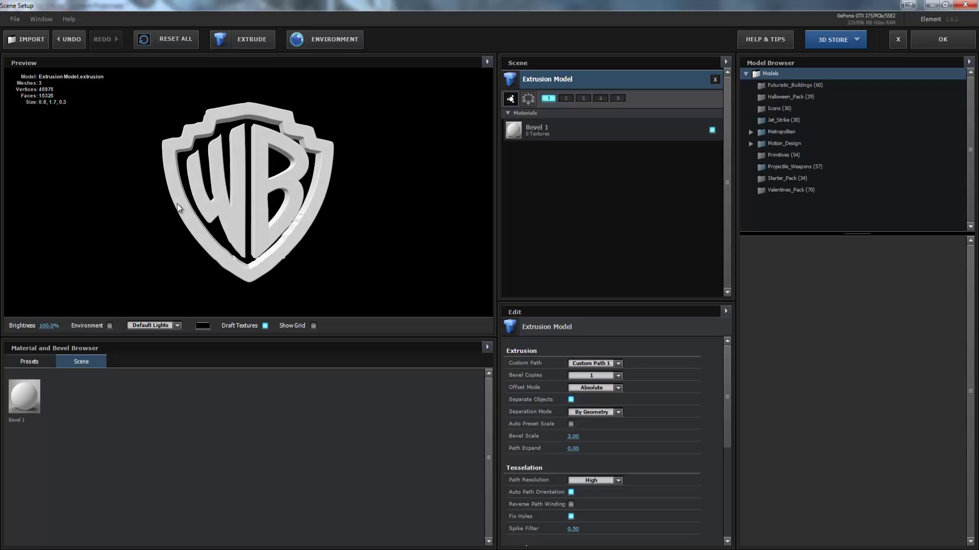
left_click(32, 363)
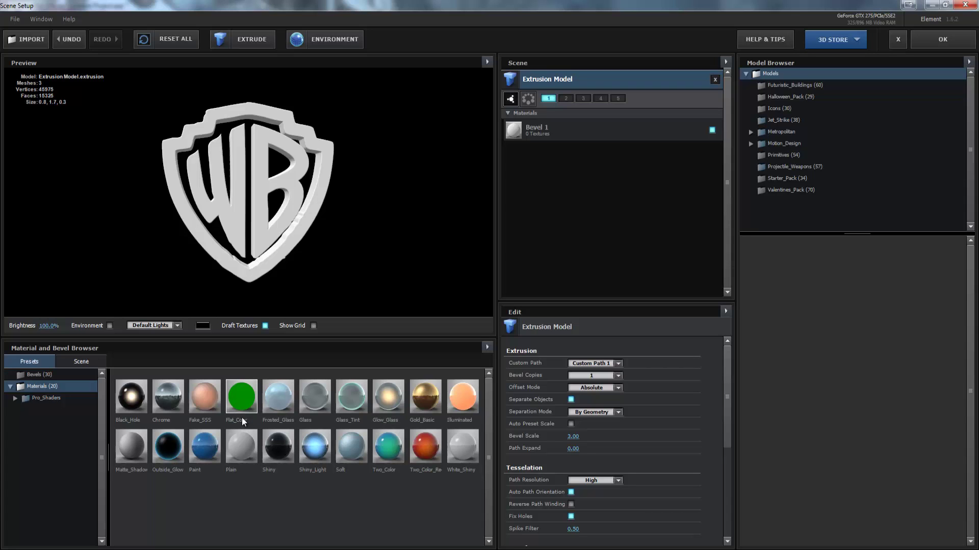
left_click_drag(167, 170, 191, 176)
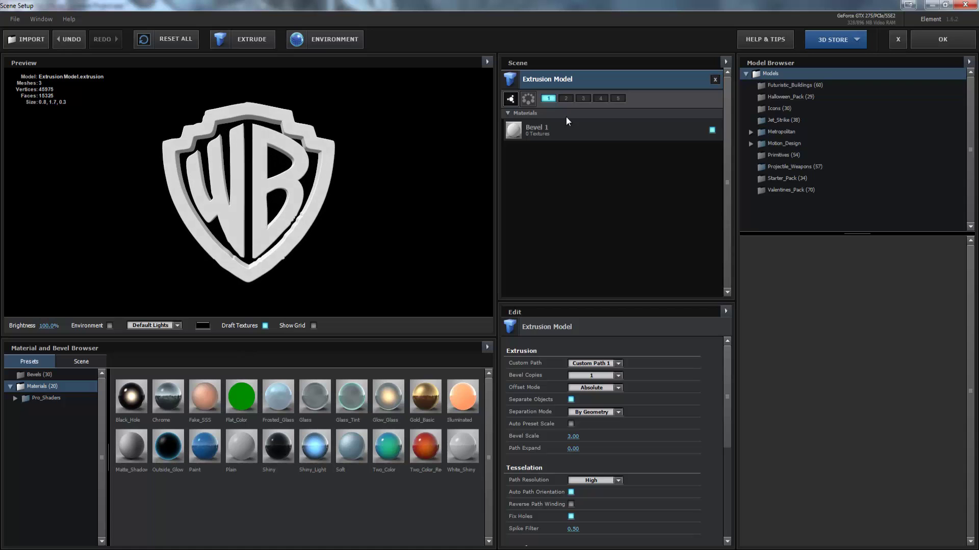
left_click(941, 35)
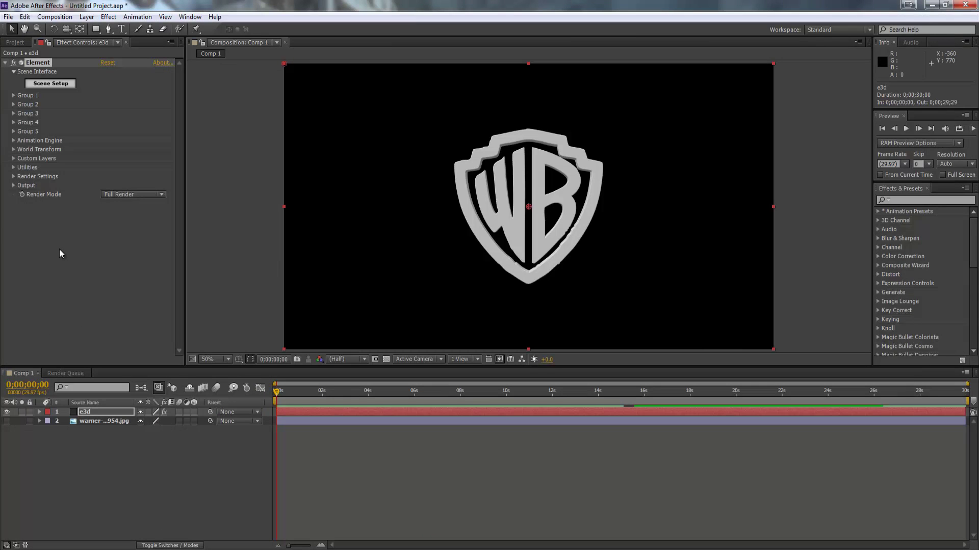
Step: Add a new camera using the 80mm lens preset
left_click(86, 18)
mouse_move(99, 30)
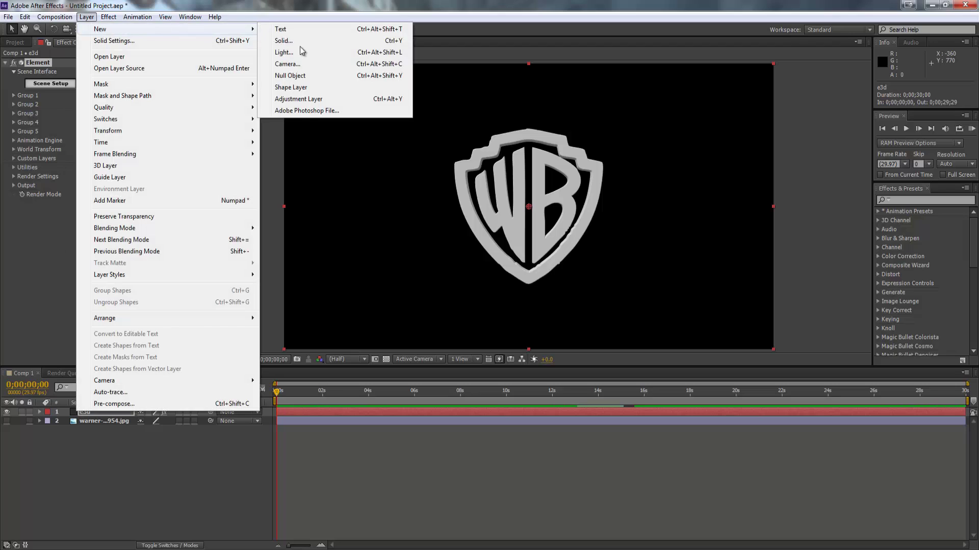
left_click(287, 64)
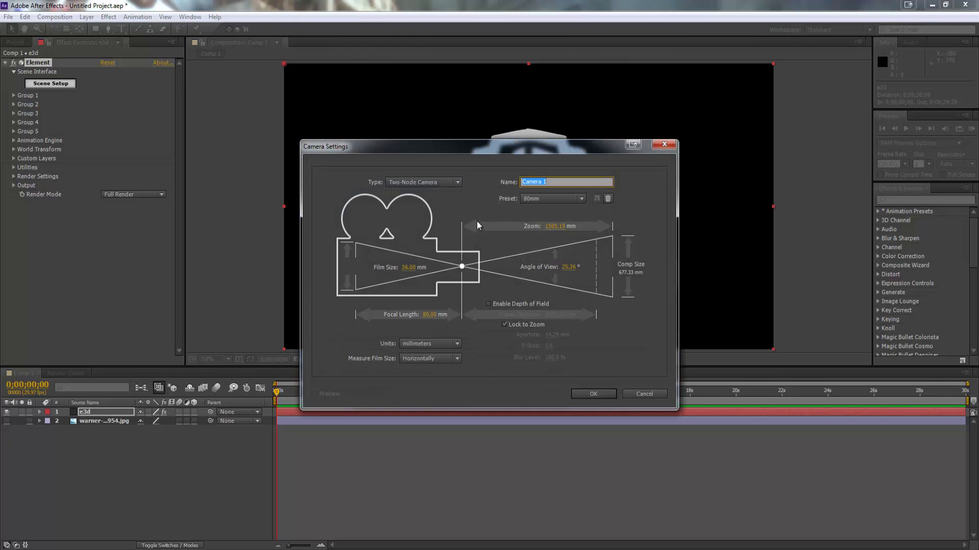
left_click(556, 198)
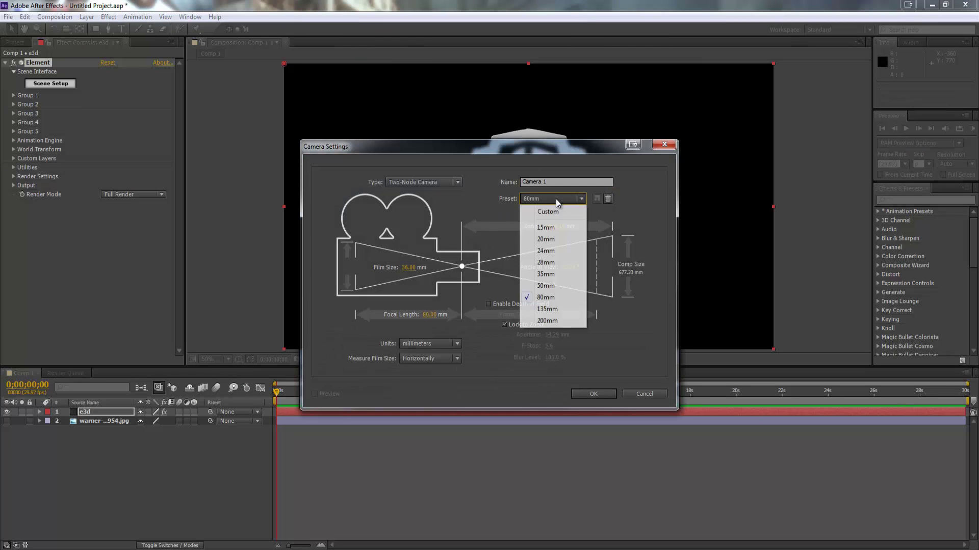
left_click(538, 304)
left_click(593, 393)
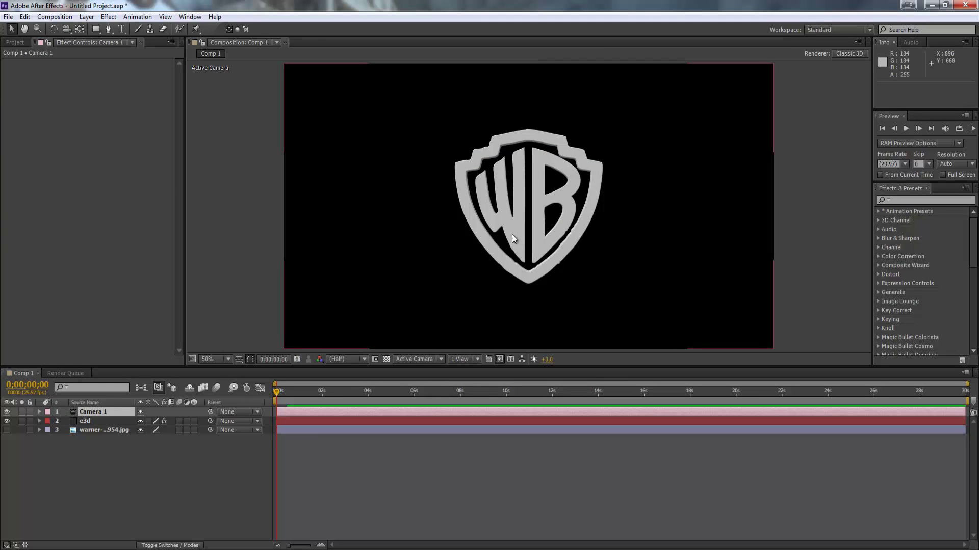
Step: Keyframe Camera 1 Position at 0s and dolly it forward past the logo at the end
left_click(92, 412)
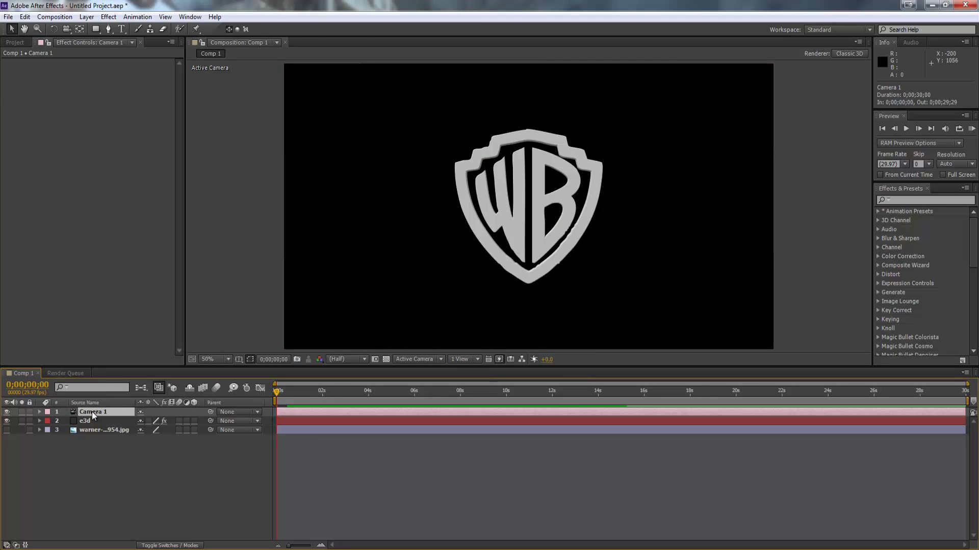
key("p")
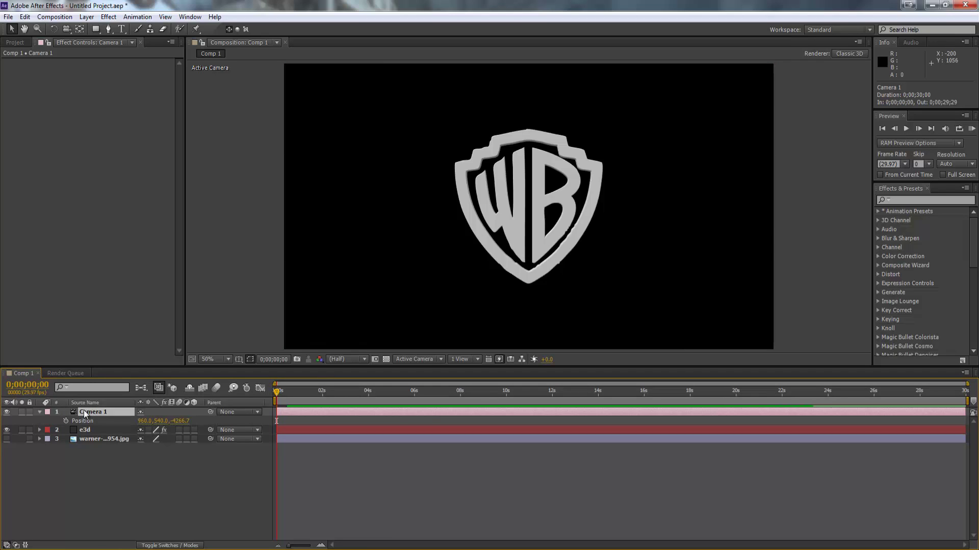
left_click(66, 421)
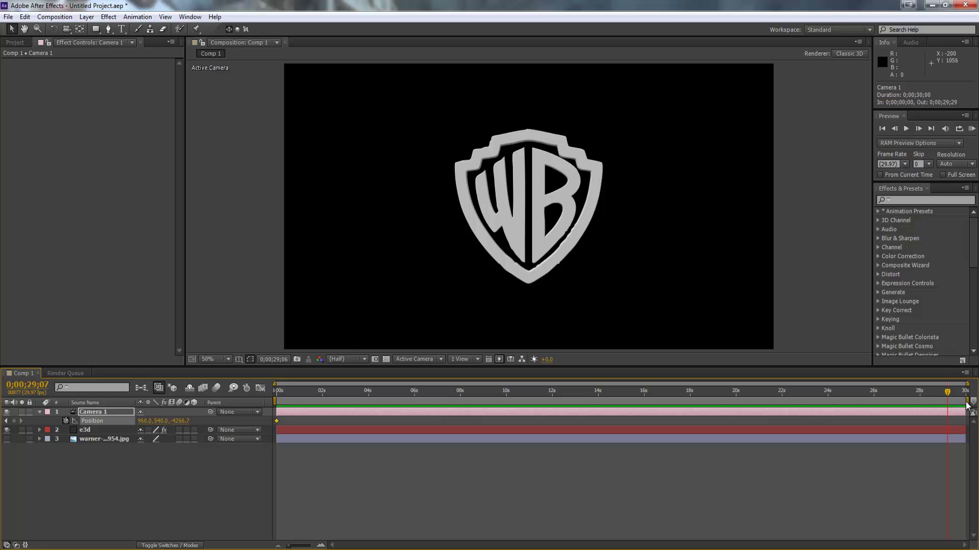
key("End")
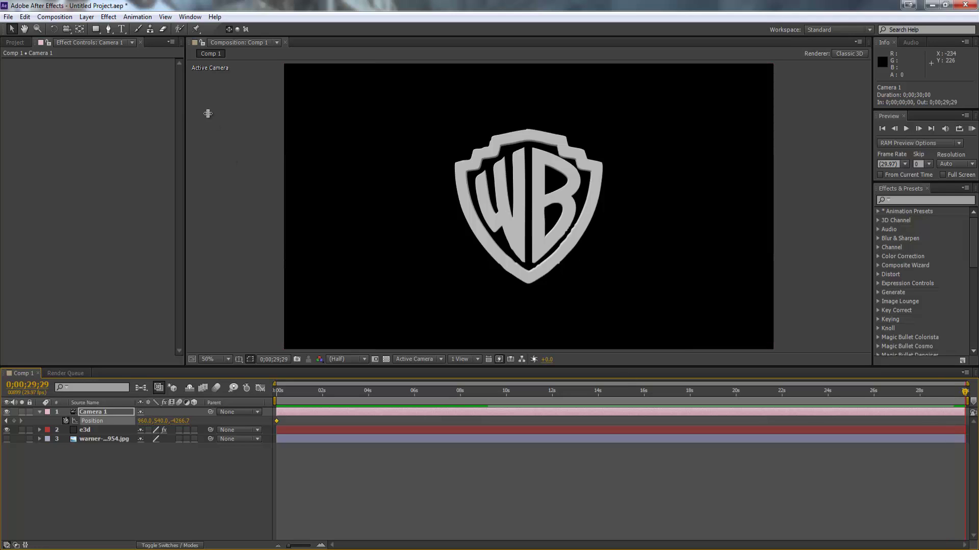
left_click(65, 31)
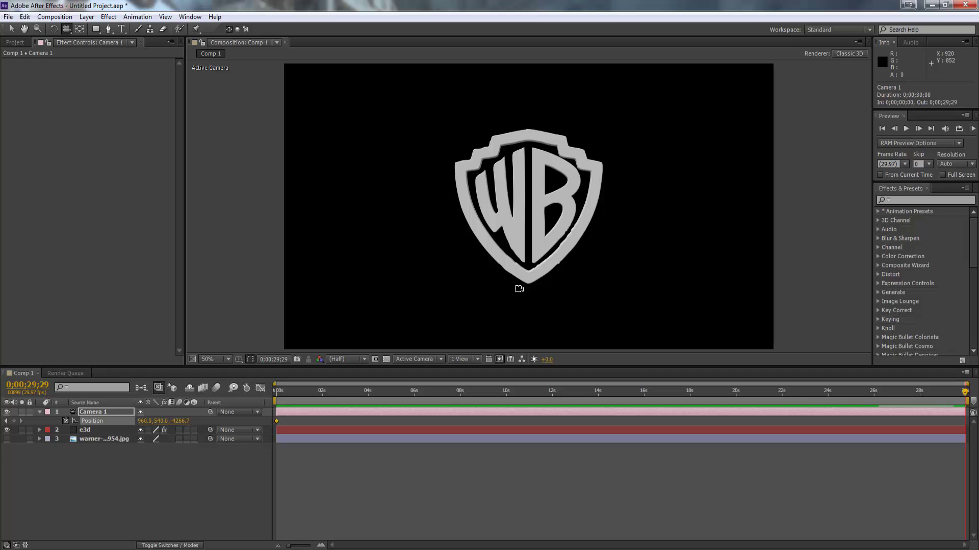
left_click_drag(533, 242, 517, 98)
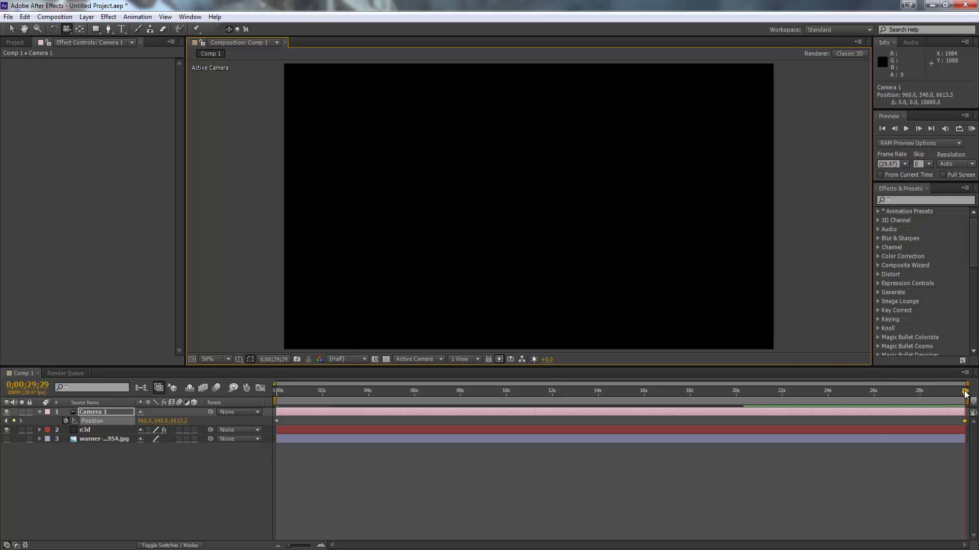
Step: Scrub the timeline to check the camera fly-through, then return to the start
left_click_drag(752, 397, 617, 384)
left_click_drag(424, 365, 284, 390)
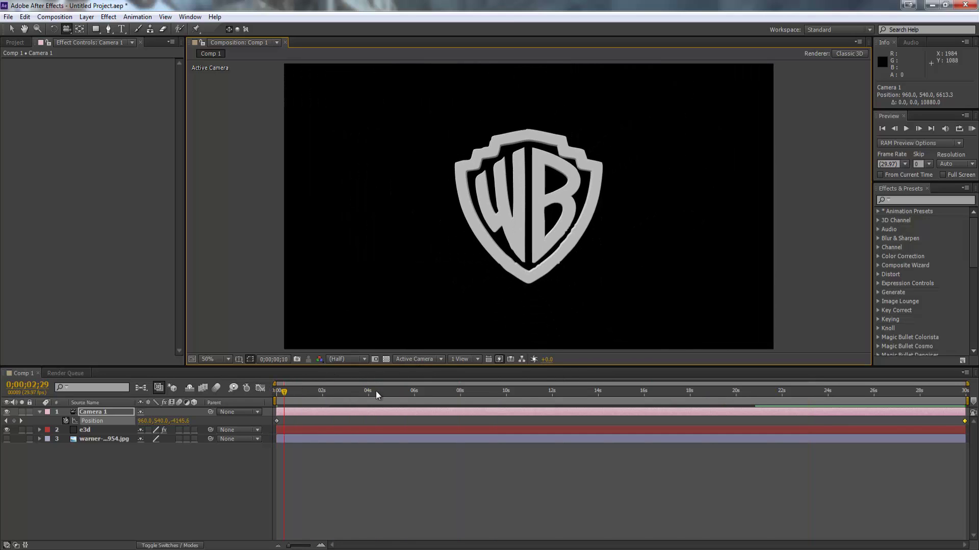
left_click_drag(377, 395, 600, 392)
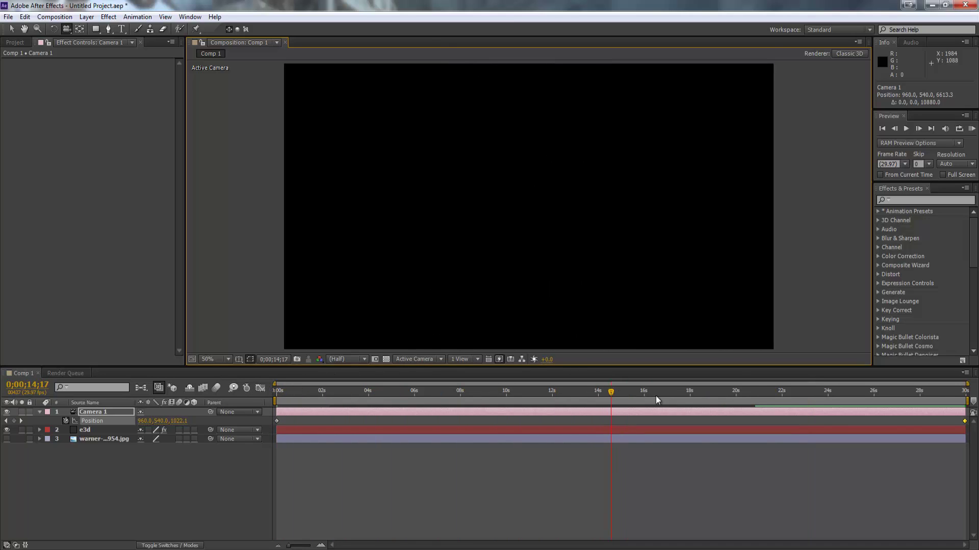
key("Home")
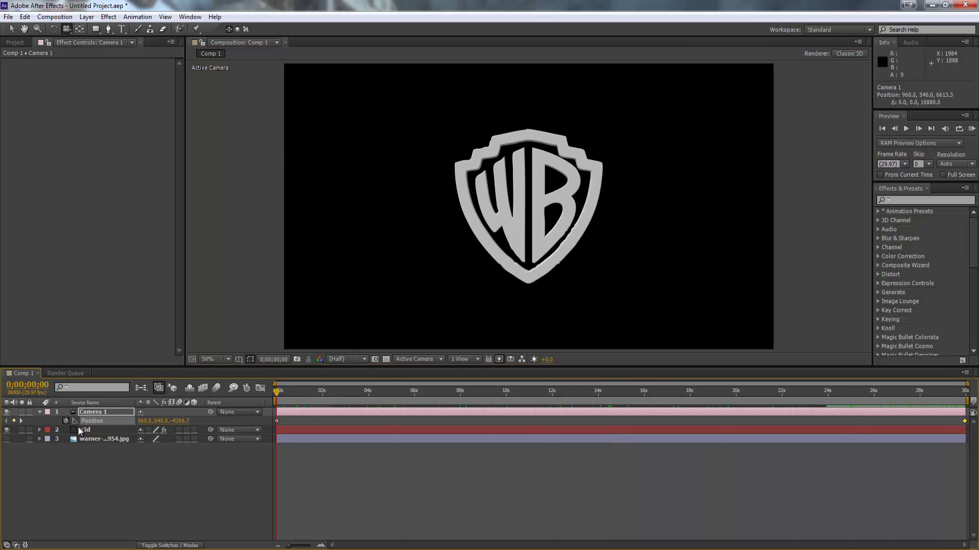
Step: Apply Optical Flares to the e3d layer
left_click(84, 430)
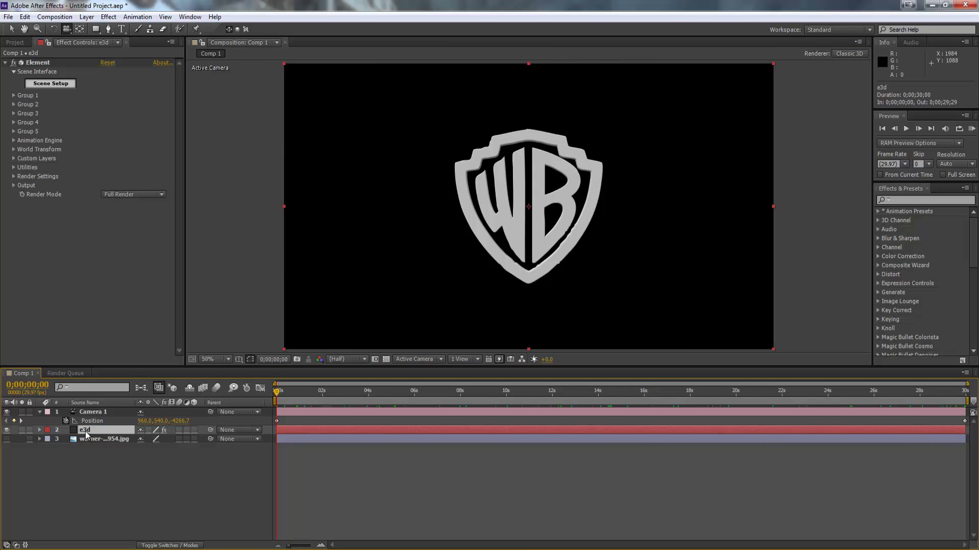
right_click(84, 431)
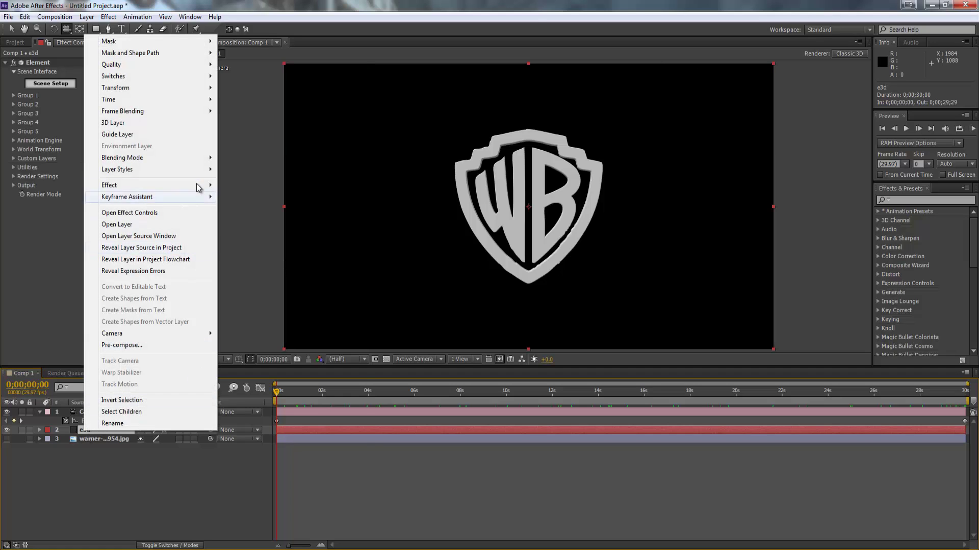
mouse_move(199, 189)
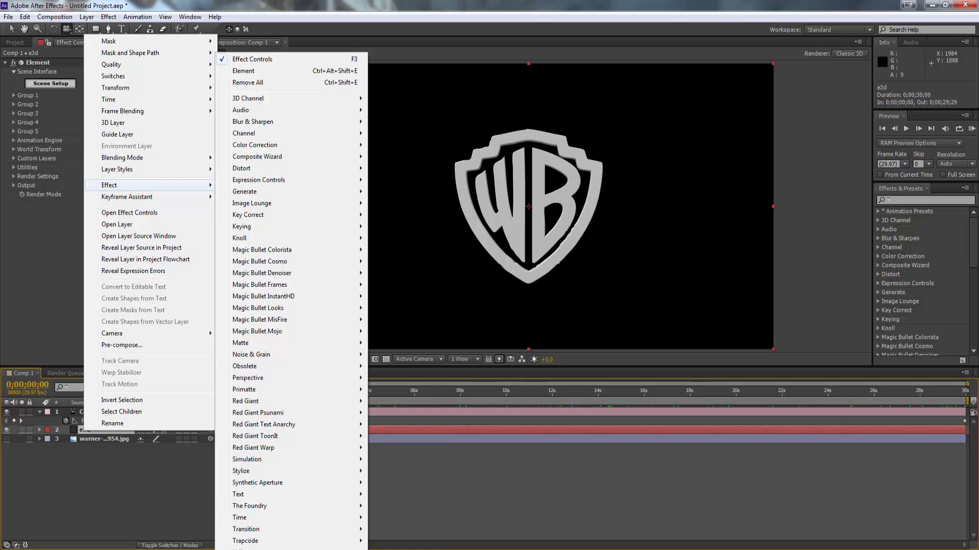
mouse_move(255, 549)
left_click(400, 542)
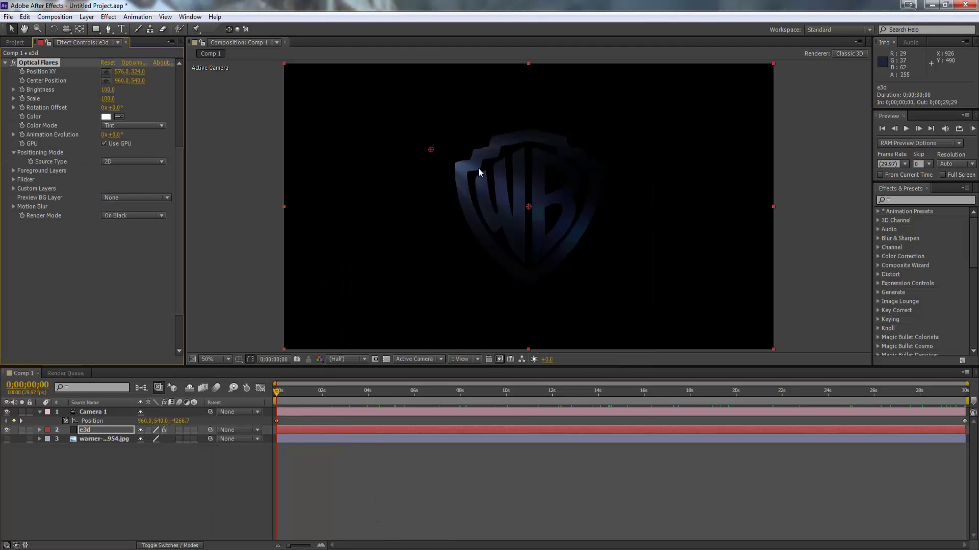
Step: Browse the Natural Flares and Motion Graphics presets in the Optical Flares preset browser
left_click(128, 63)
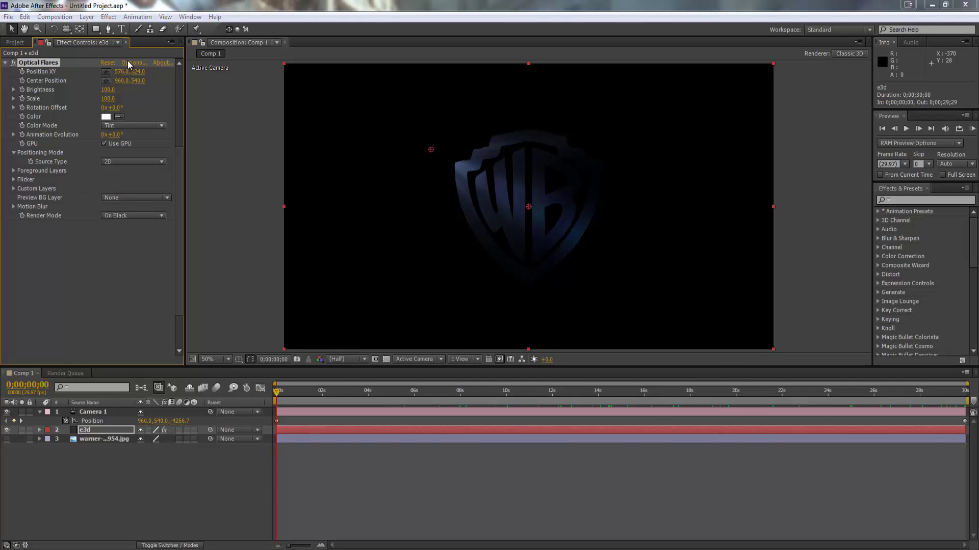
left_click(689, 335)
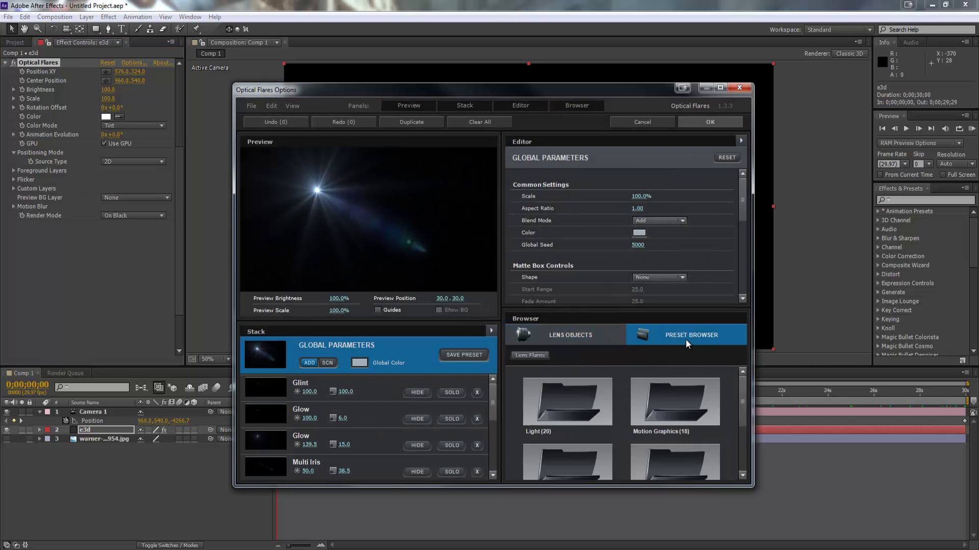
left_click_drag(740, 408, 737, 426)
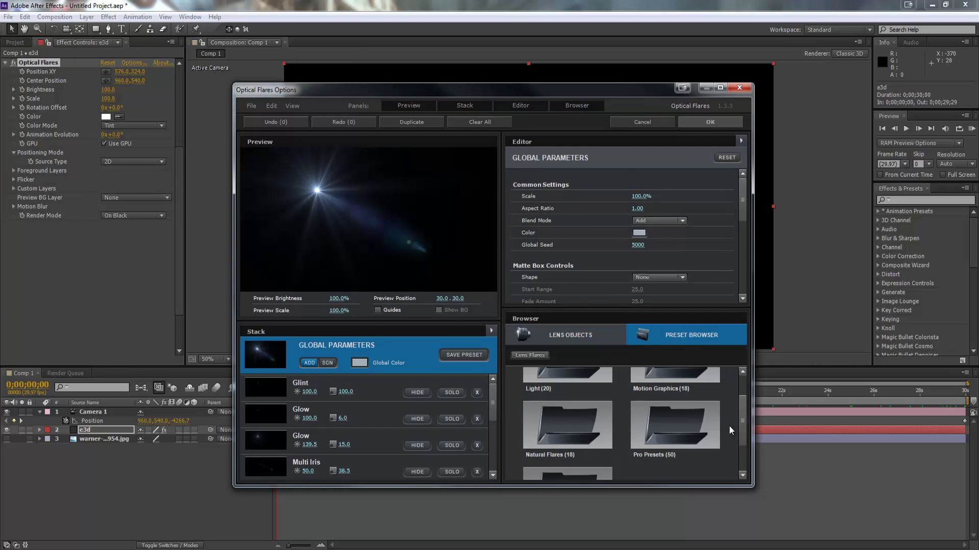
double_click(573, 425)
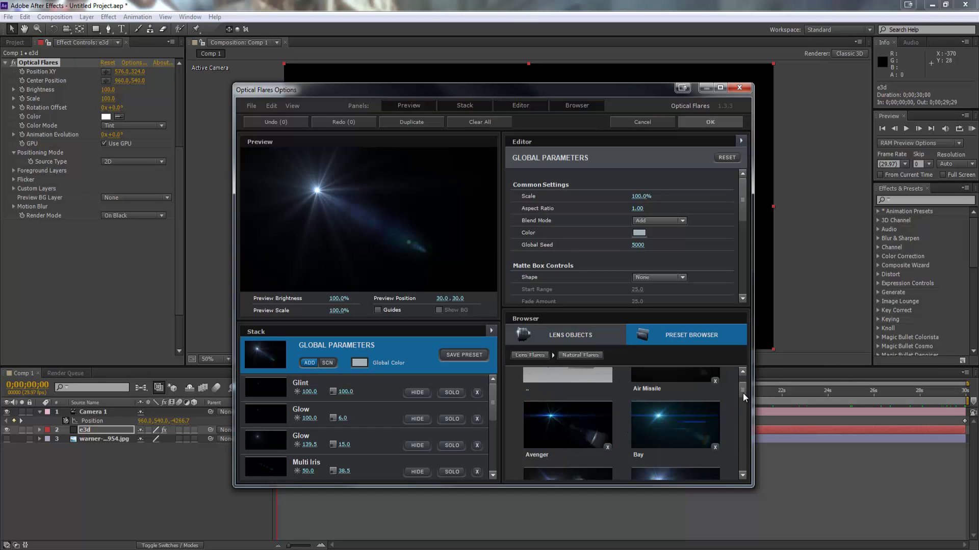
mouse_move(742, 393)
left_mouse_down()
mouse_move(736, 466)
mouse_move(740, 384)
left_mouse_up()
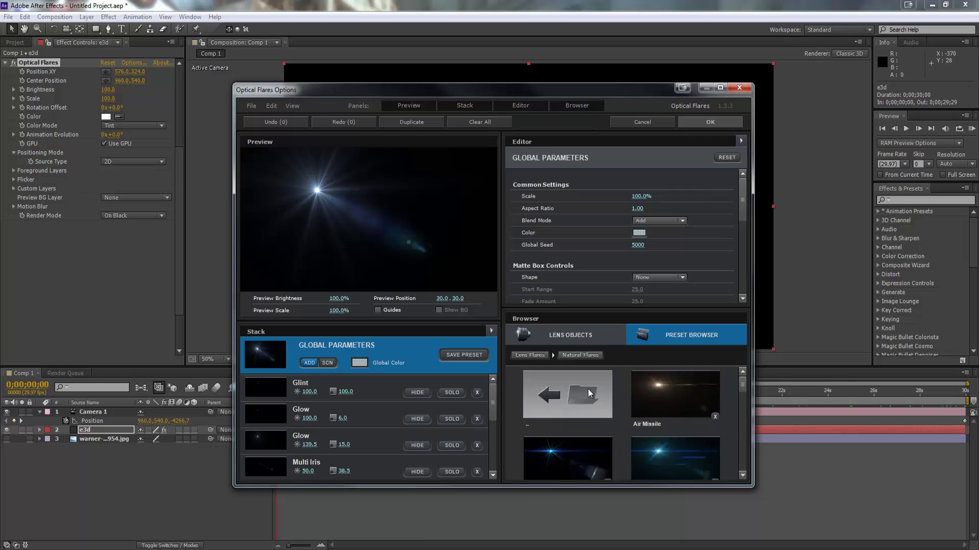
left_click(559, 387)
left_click(670, 395)
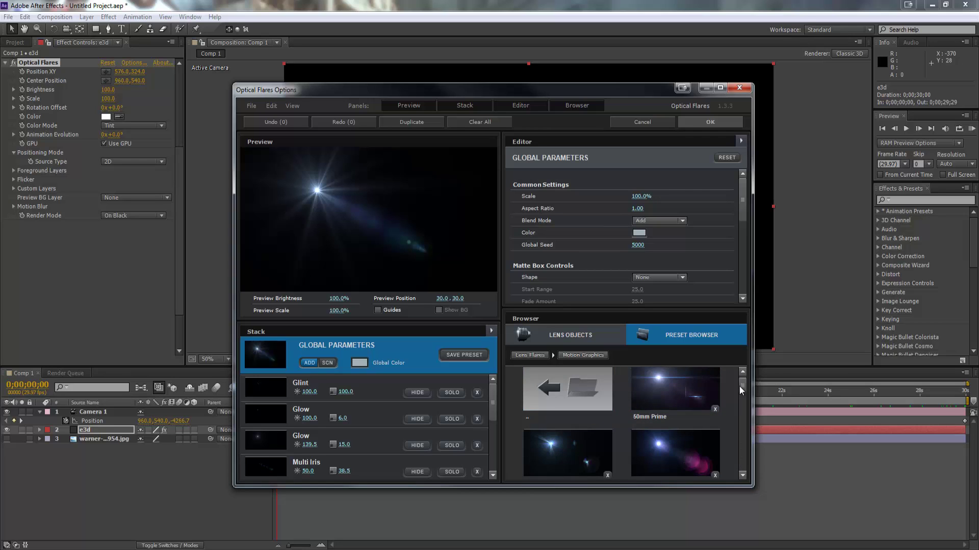
left_click_drag(739, 386, 741, 418)
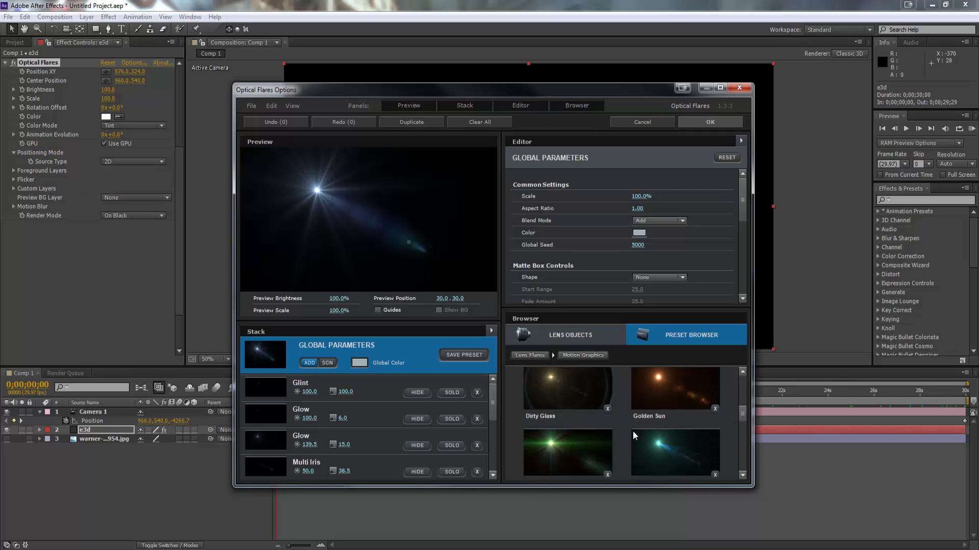
left_click(572, 387)
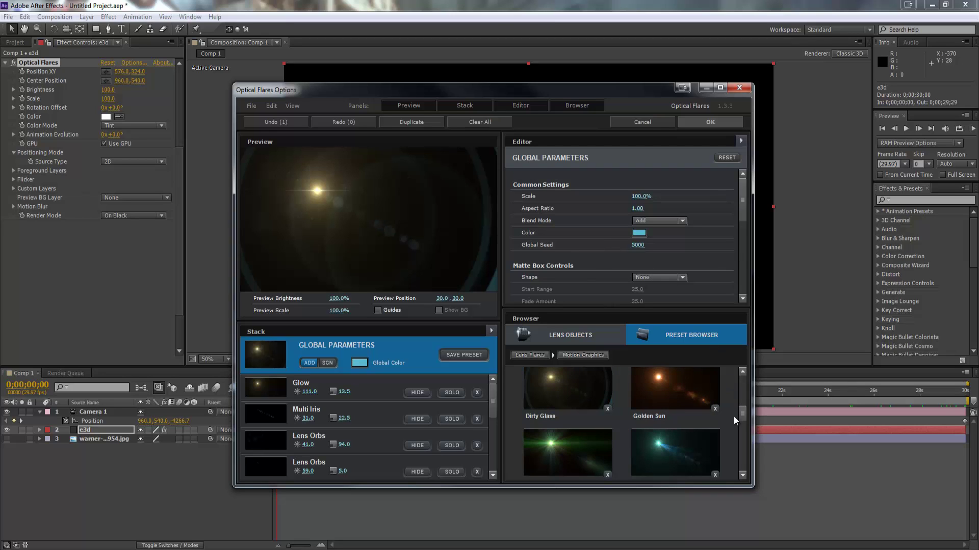
Step: Choose the Green Goblin preset with aspect ratio 2.60 and position the flare at 610, 304
scroll(740, 415, "down", 3)
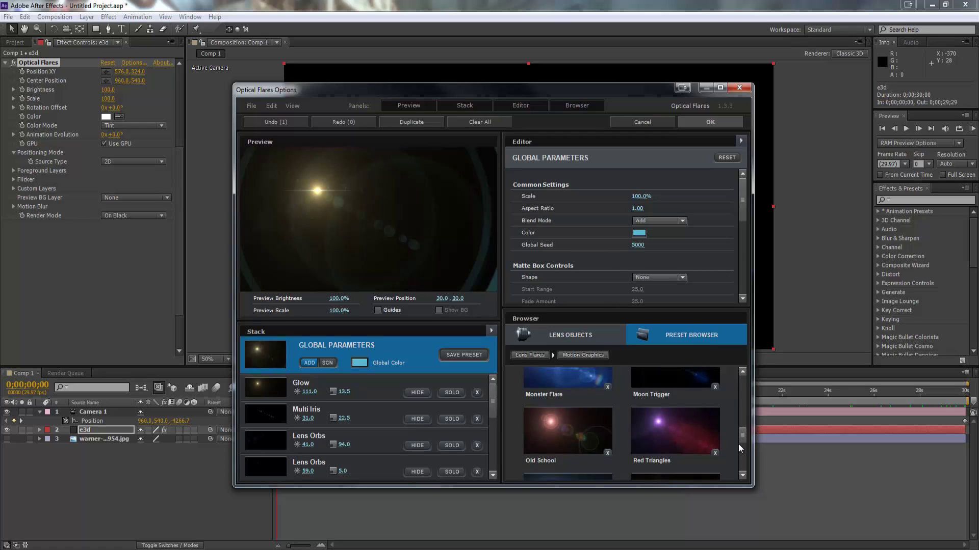
scroll(738, 444, "up", 3)
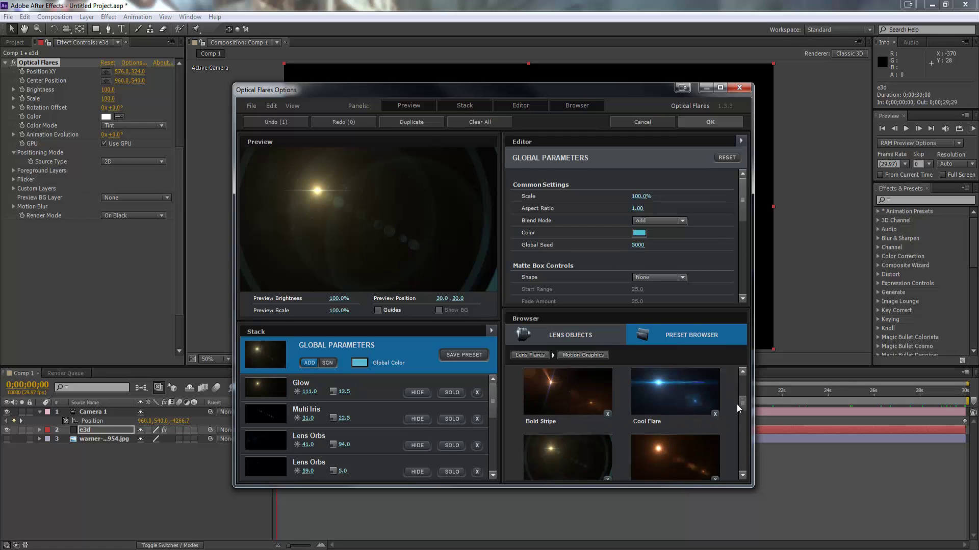
scroll(737, 408, "down", 2)
left_click(549, 426)
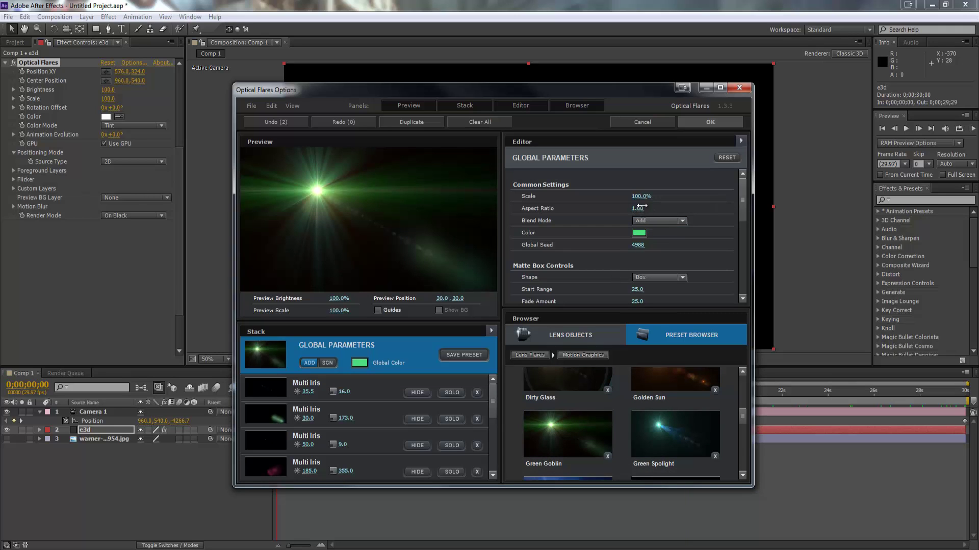
left_click_drag(633, 208, 668, 208)
left_click(692, 123)
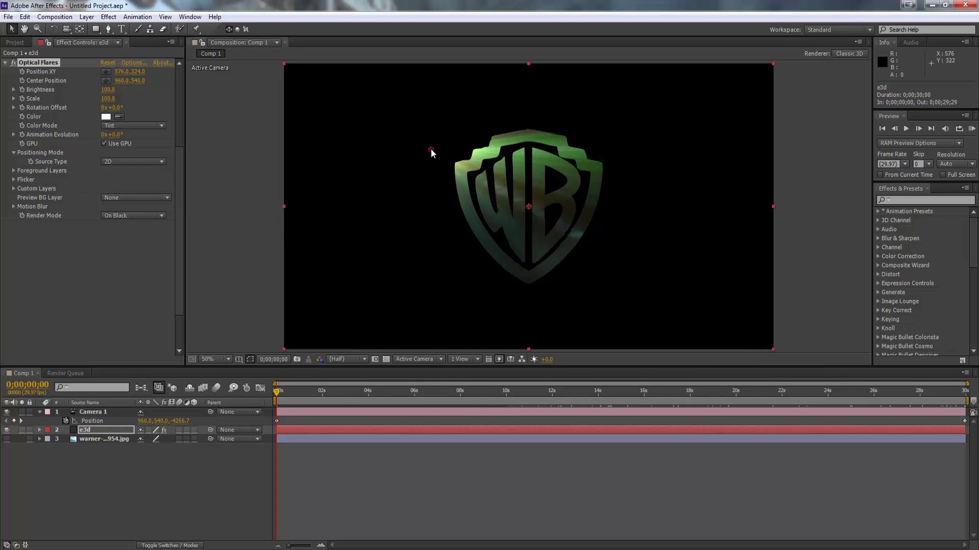
mouse_move(431, 152)
left_mouse_down()
mouse_move(427, 120)
mouse_move(636, 236)
mouse_move(439, 146)
left_mouse_up()
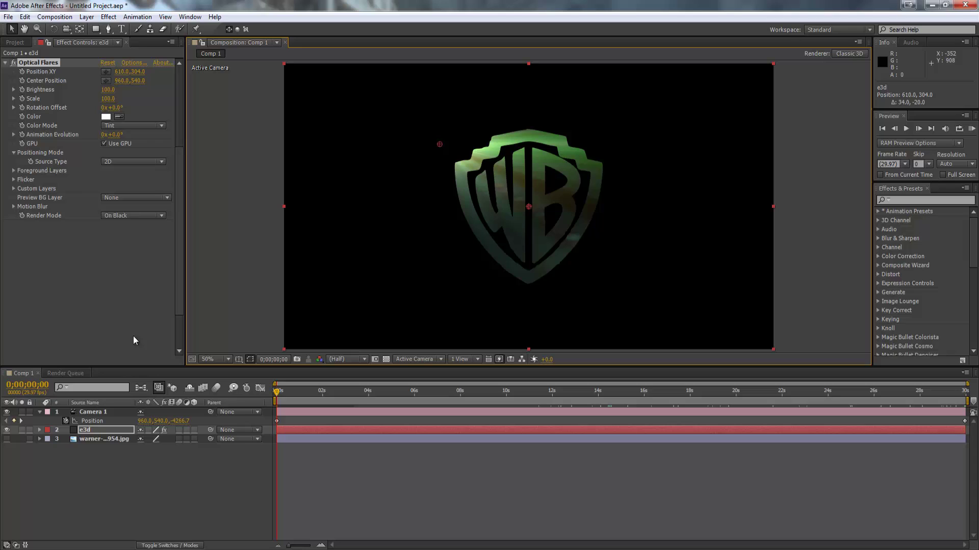
Step: Import AsteroidBelt.png into the project
left_click(15, 44)
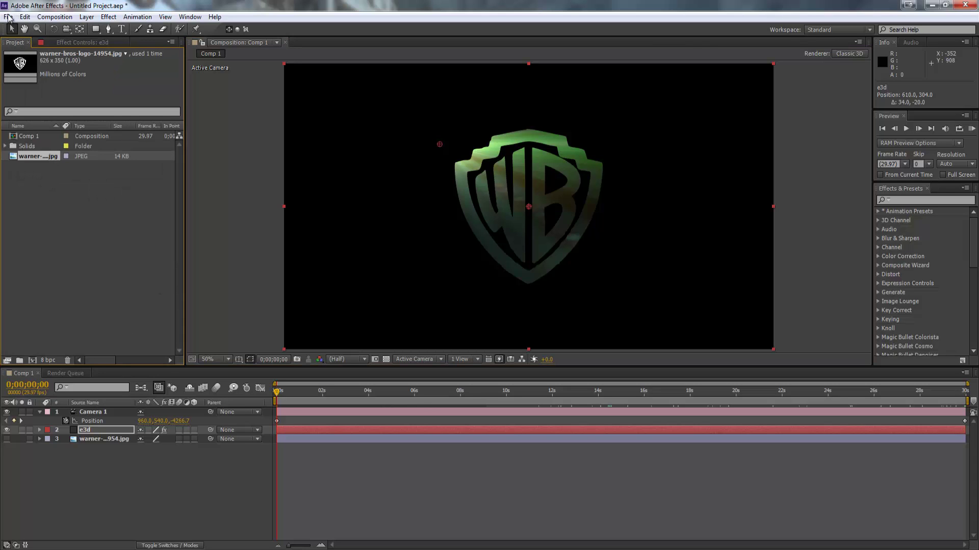
left_click(7, 17)
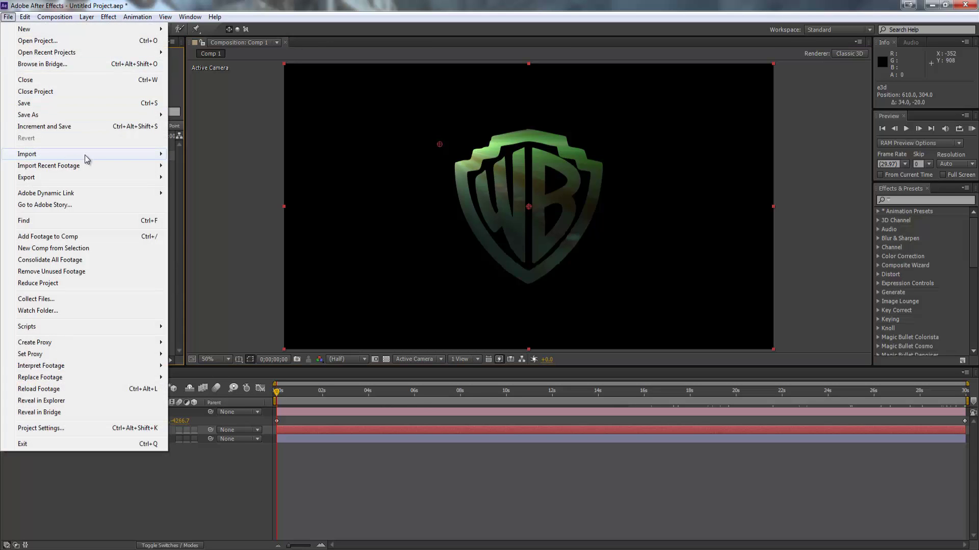
mouse_move(85, 155)
left_click(192, 158)
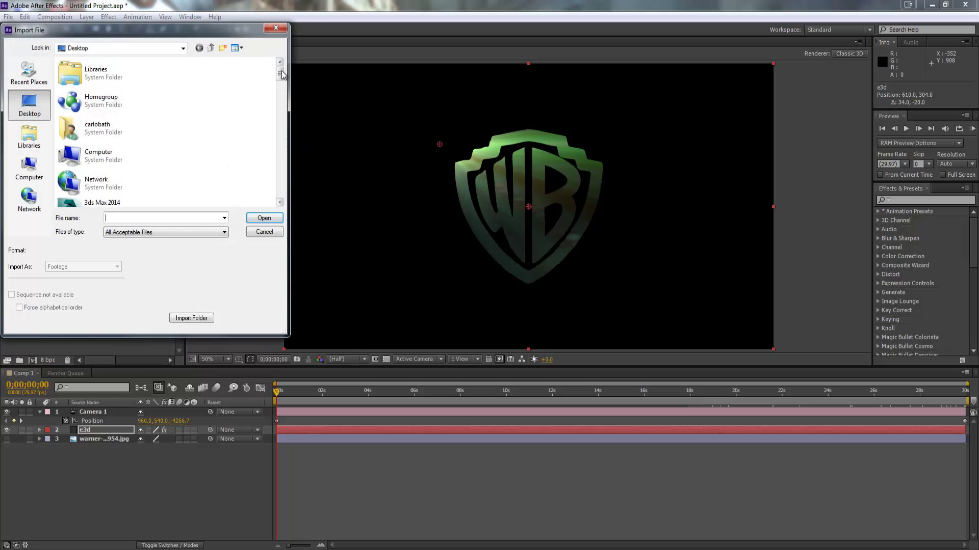
left_click_drag(281, 80, 279, 149)
double_click(120, 87)
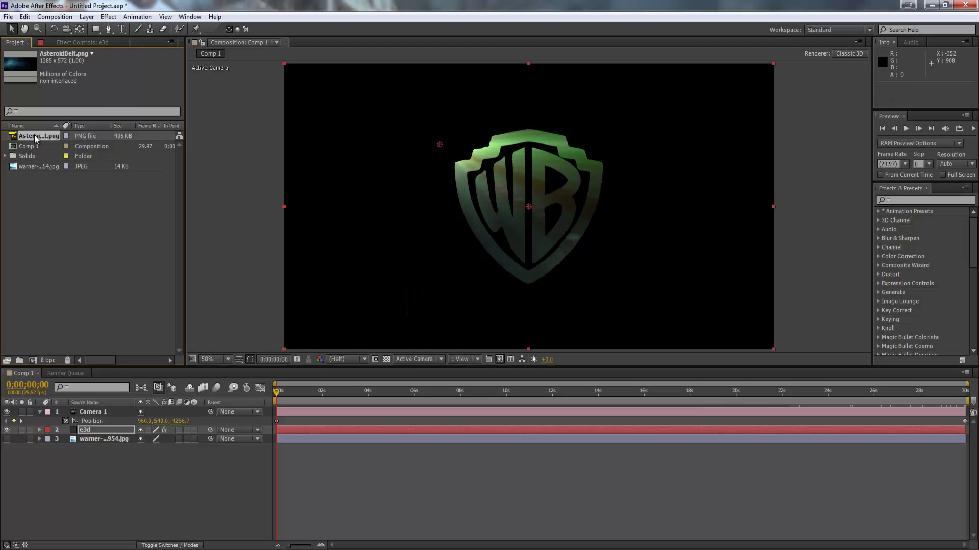
Step: Add AsteroidBelt.png as the bottom layer of Comp 1 and scale it up
left_click_drag(27, 134, 94, 451)
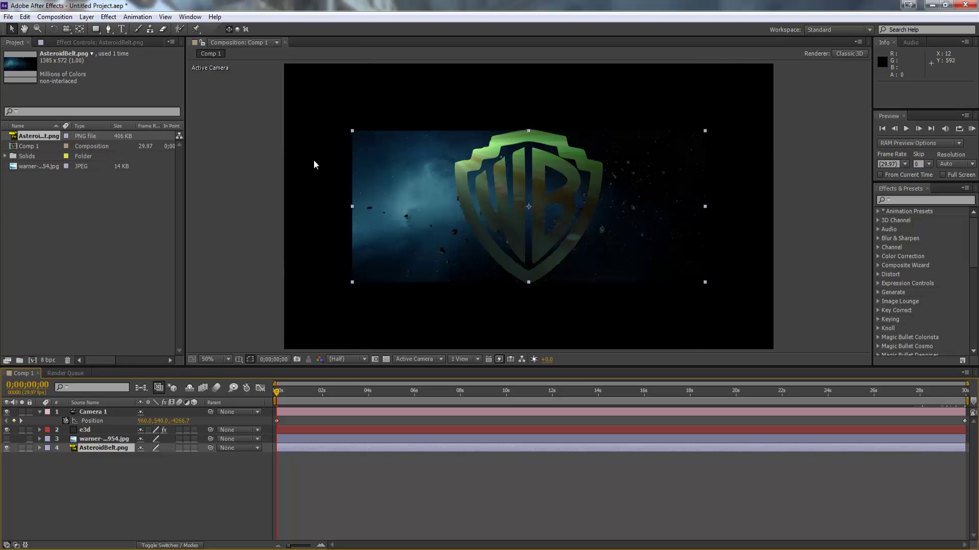
left_click_drag(352, 132, 283, 63)
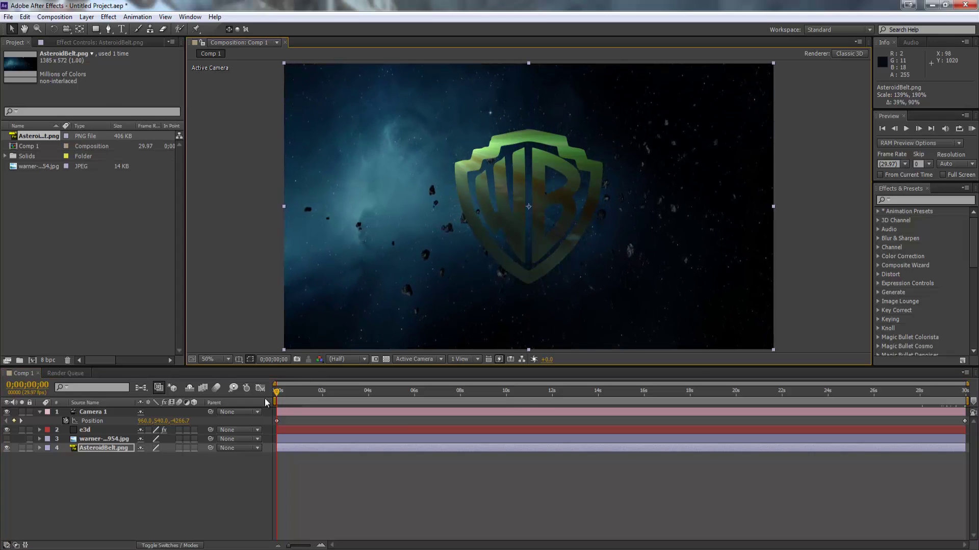
left_click_drag(311, 388, 260, 391)
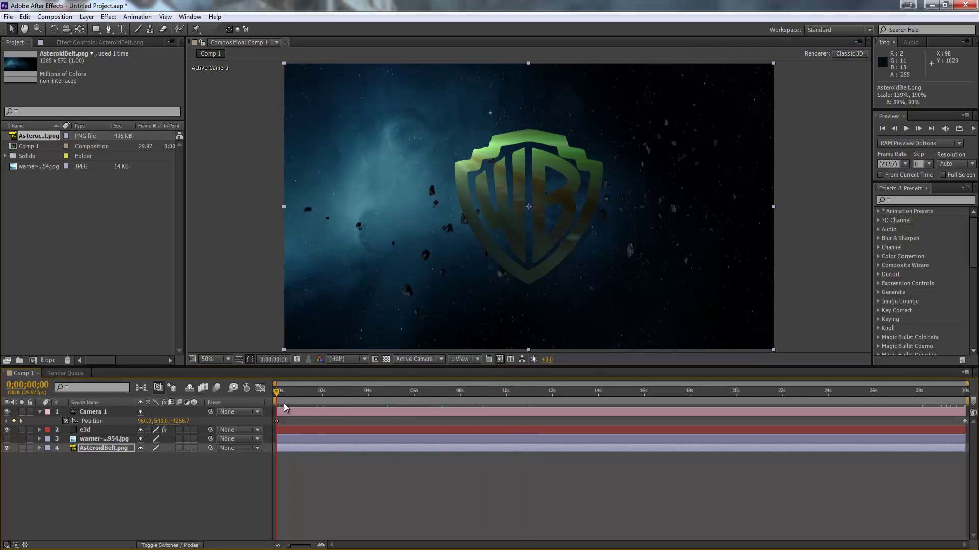
Step: Make the AsteroidBelt layer 3D and push it far back along the Z axis
left_click(194, 448)
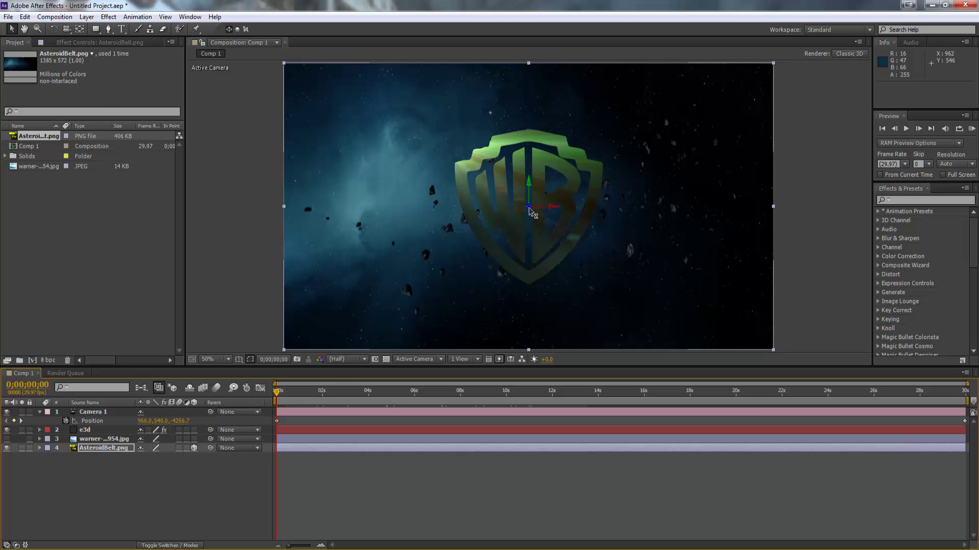
left_click_drag(530, 209, 538, 474)
left_click_drag(530, 209, 542, 509)
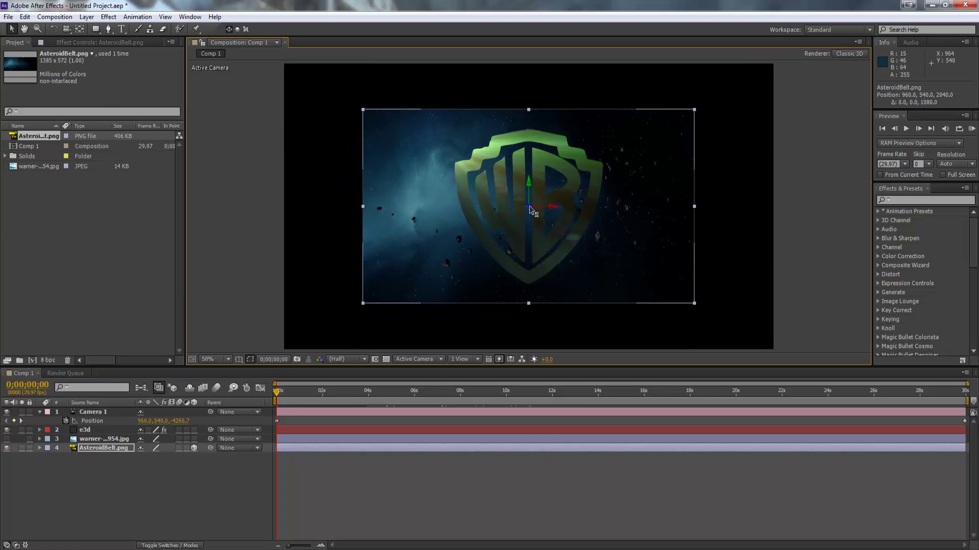
left_click_drag(530, 209, 537, 528)
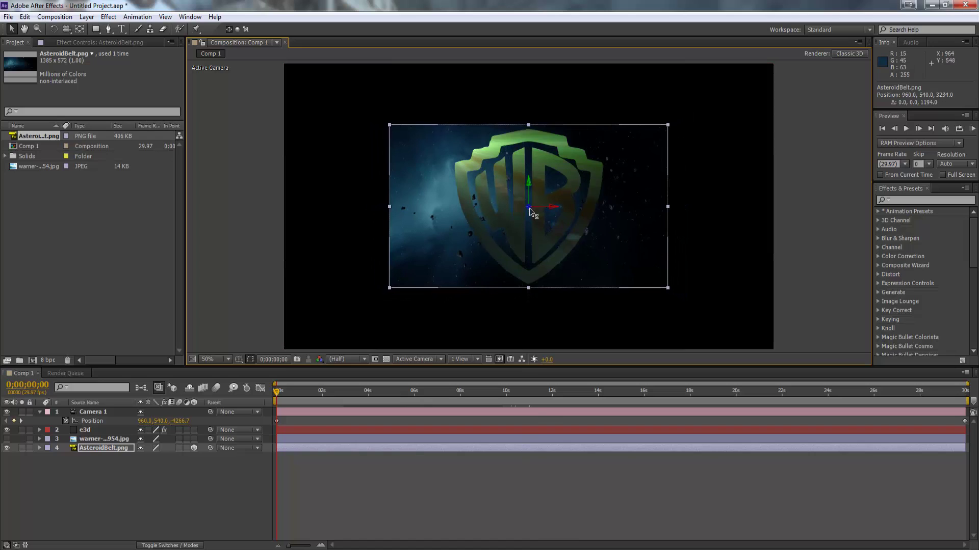
left_click_drag(530, 209, 545, 522)
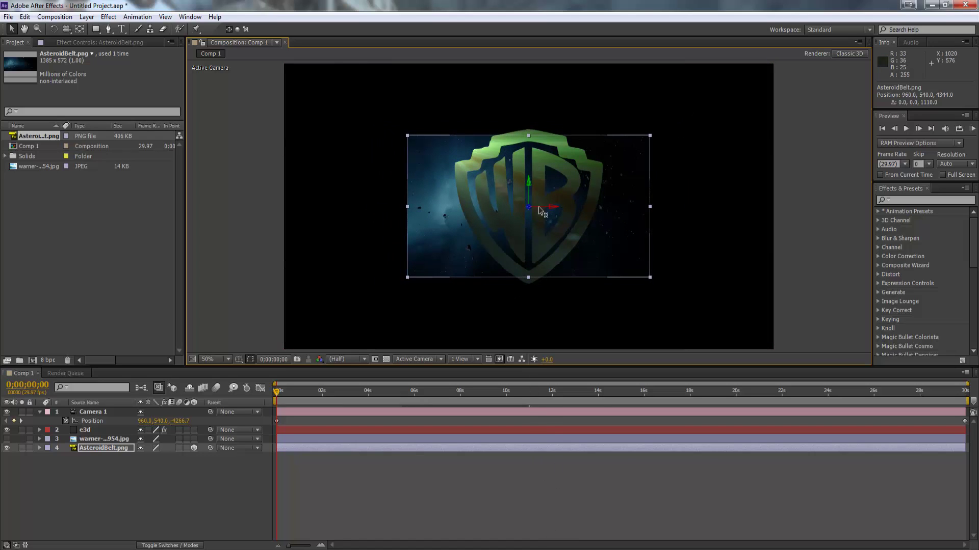
left_click_drag(525, 265, 542, 525)
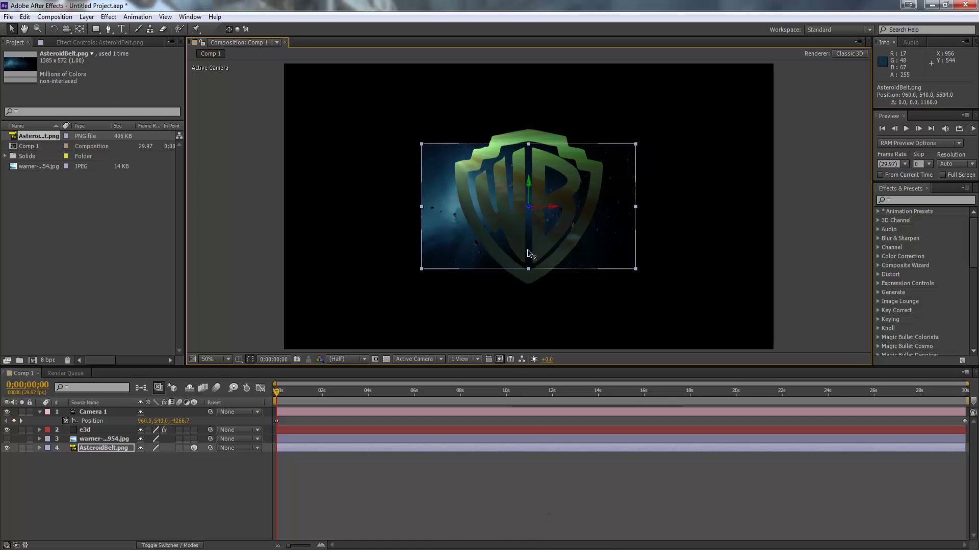
left_click_drag(529, 253, 562, 520)
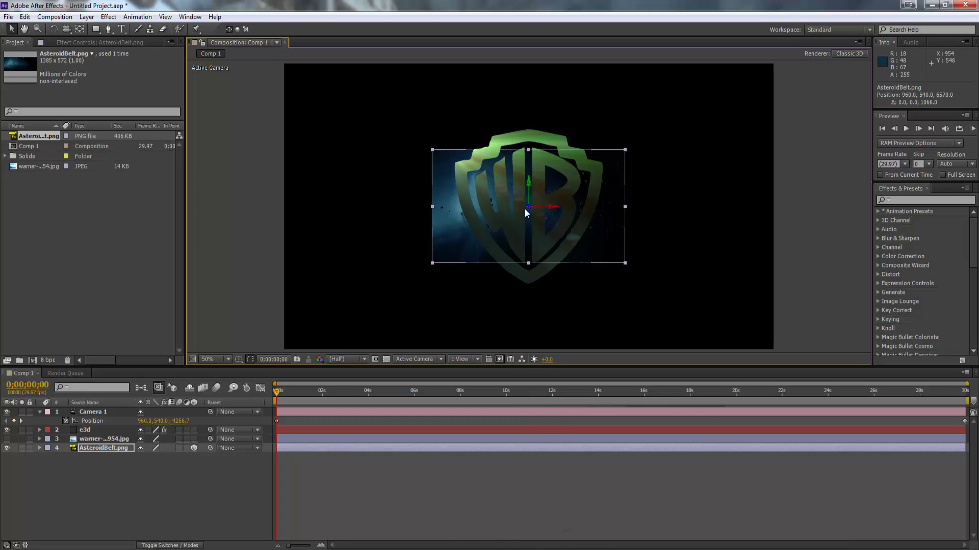
left_click_drag(529, 209, 575, 519)
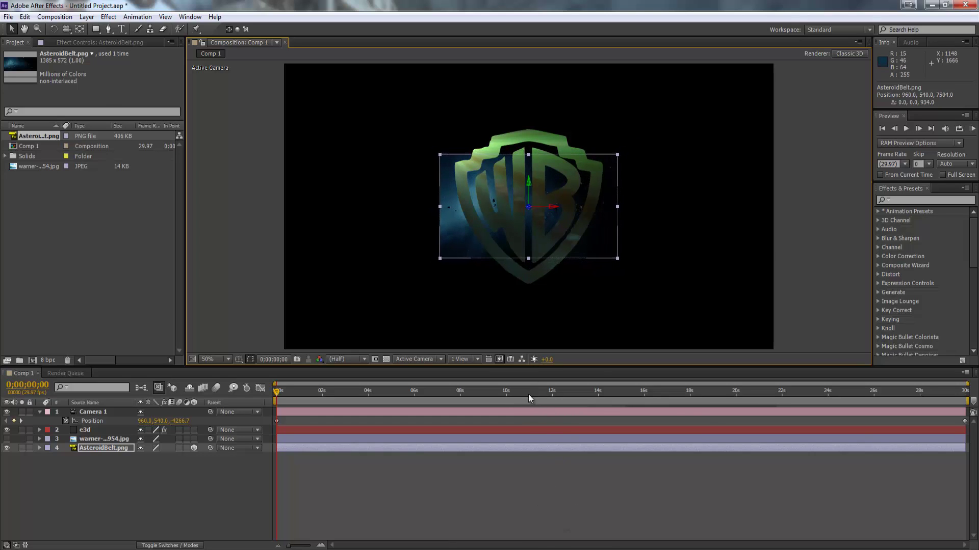
Step: Enlarge the distant asteroid background until it covers the frame edges
left_click_drag(440, 155, 286, 64)
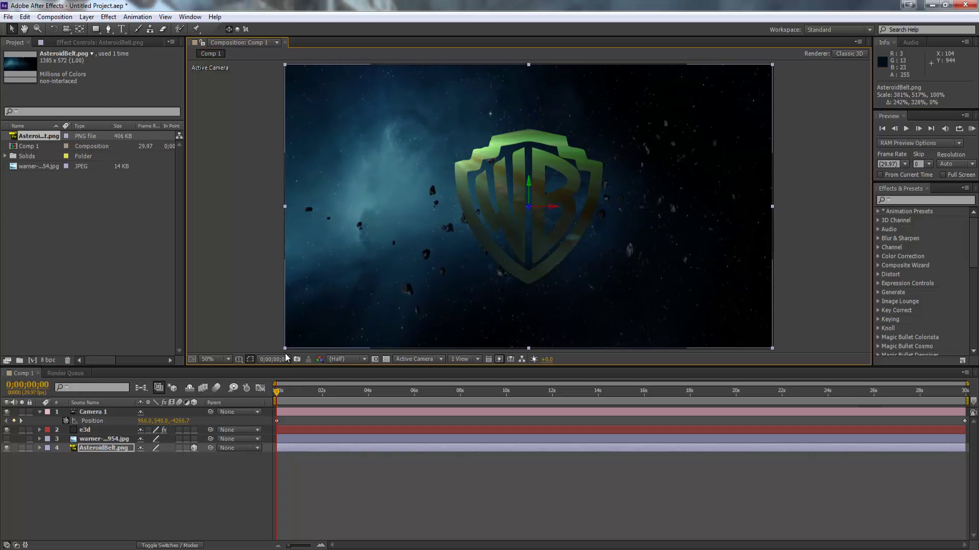
left_click_drag(294, 395, 250, 386)
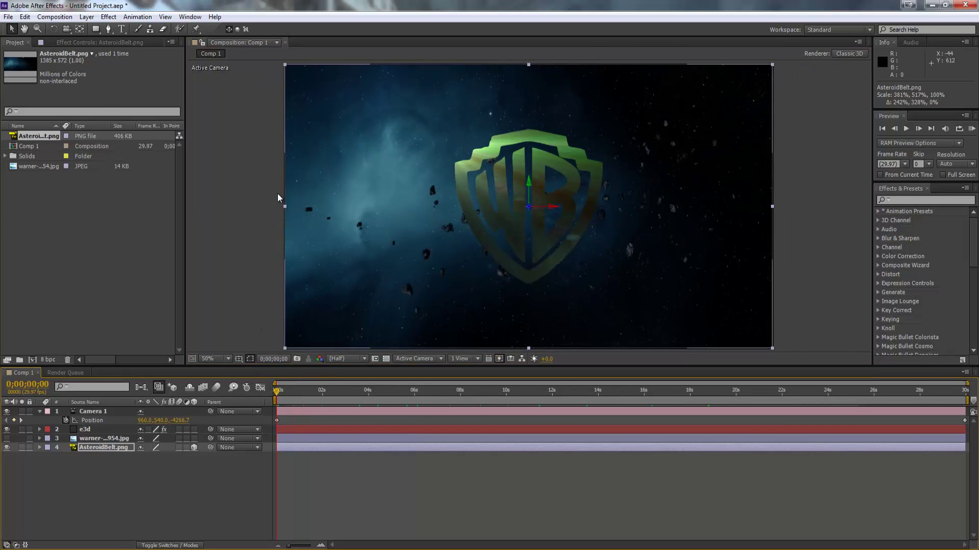
left_click_drag(286, 206, 282, 205)
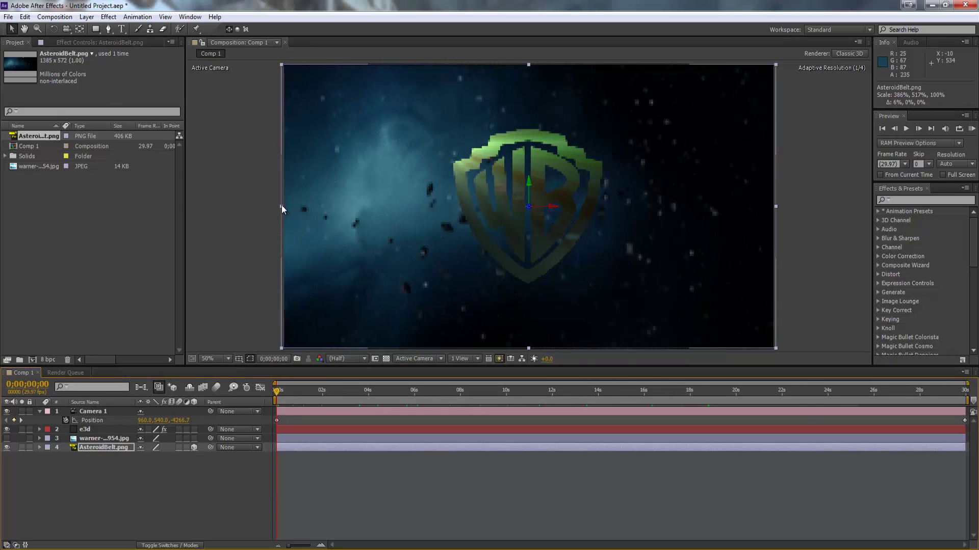
left_click(251, 222)
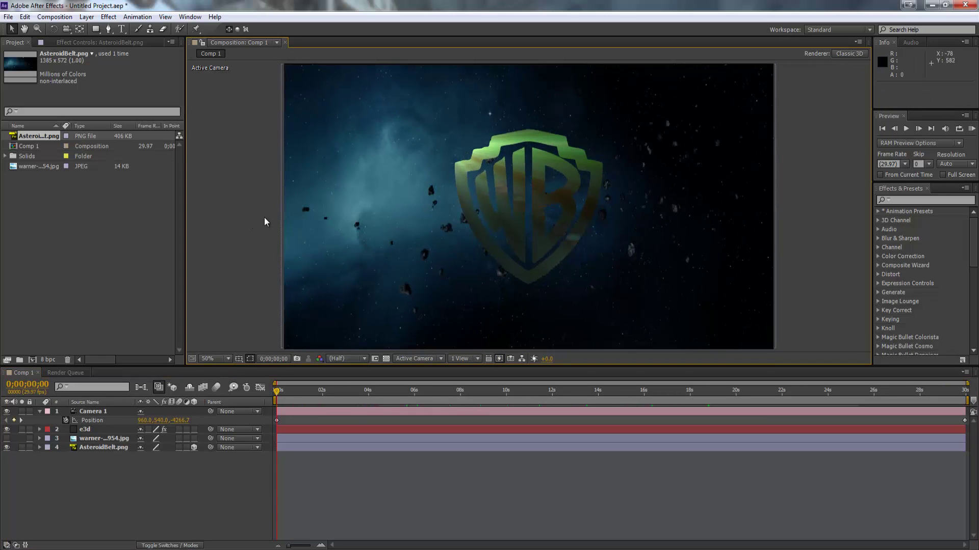
Step: Keyframe the Optical Flares Position XY on e3d at 0s, starting at 610, 304
left_click(82, 429)
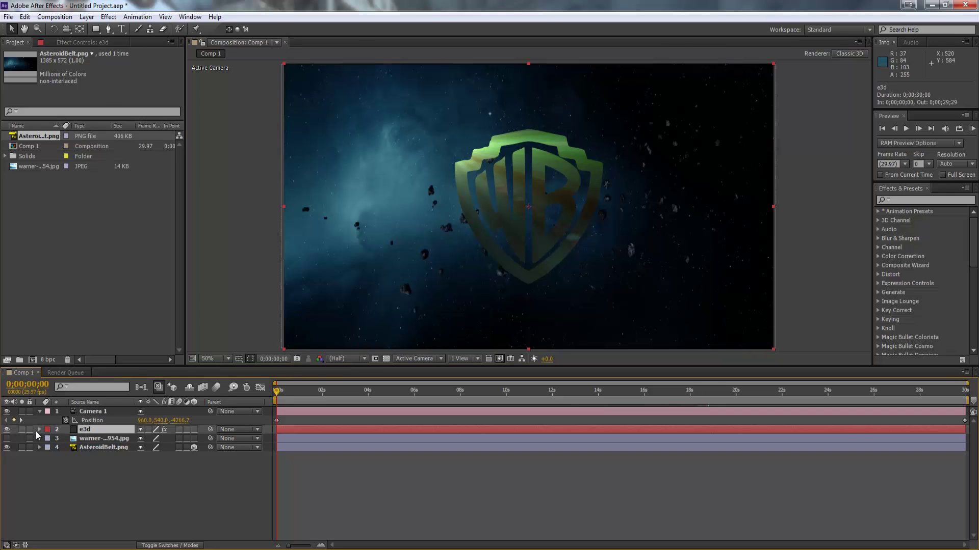
key("F2")
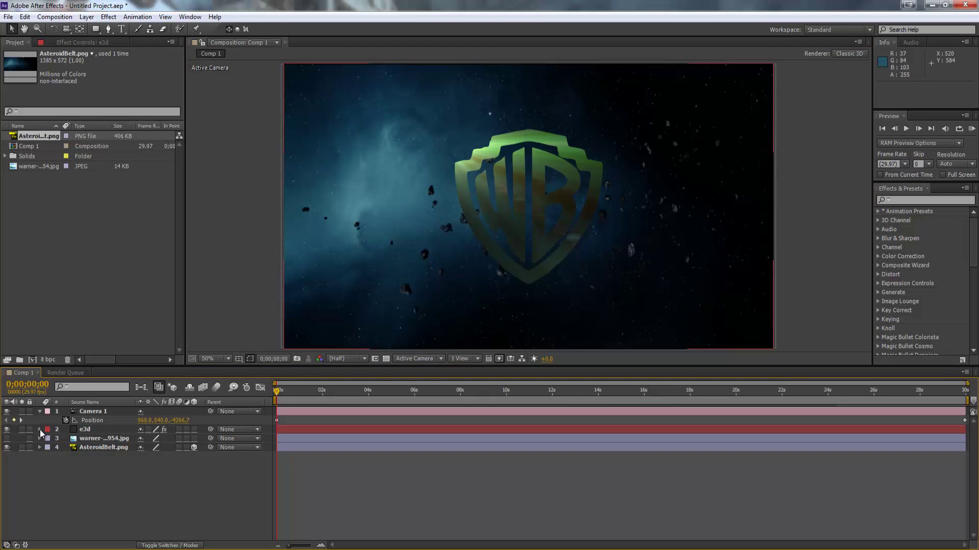
left_click(40, 430)
left_click(49, 438)
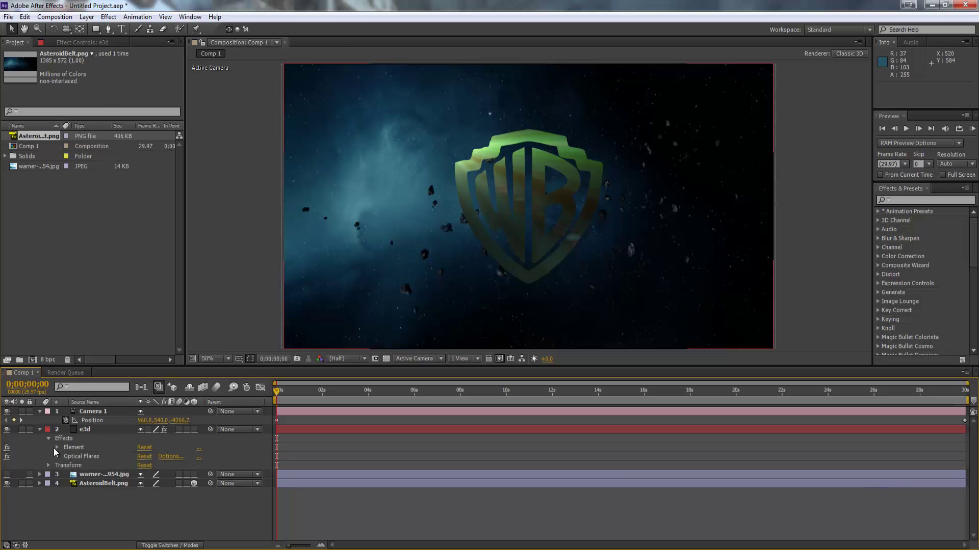
left_click(57, 457)
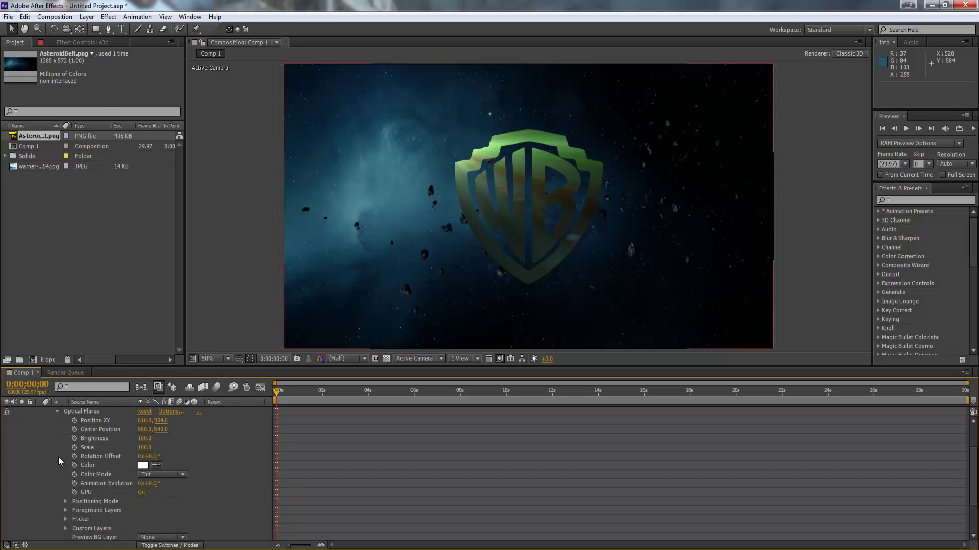
left_click(74, 420)
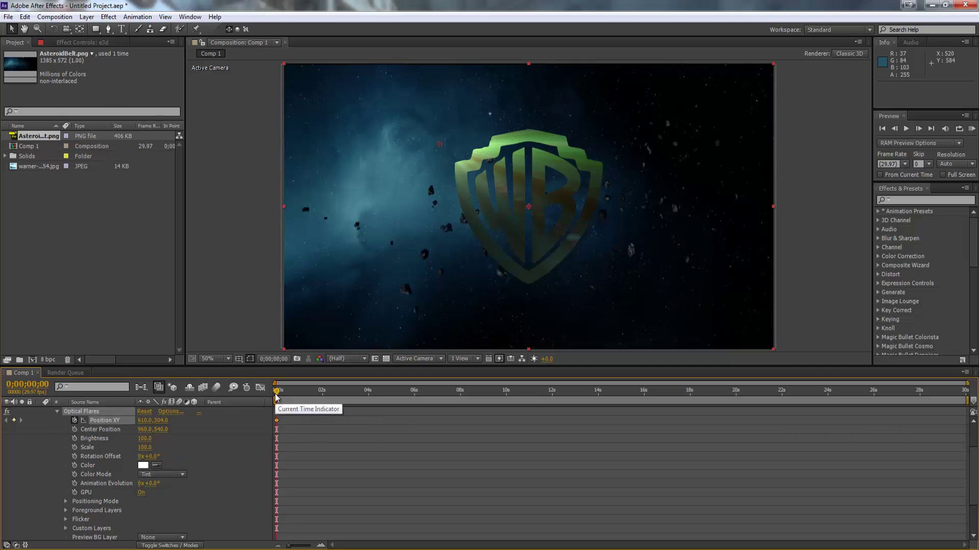
Step: At 0;00;08;26, drag the flare to the lower right (2692, 1078)
left_click_drag(276, 395, 559, 401)
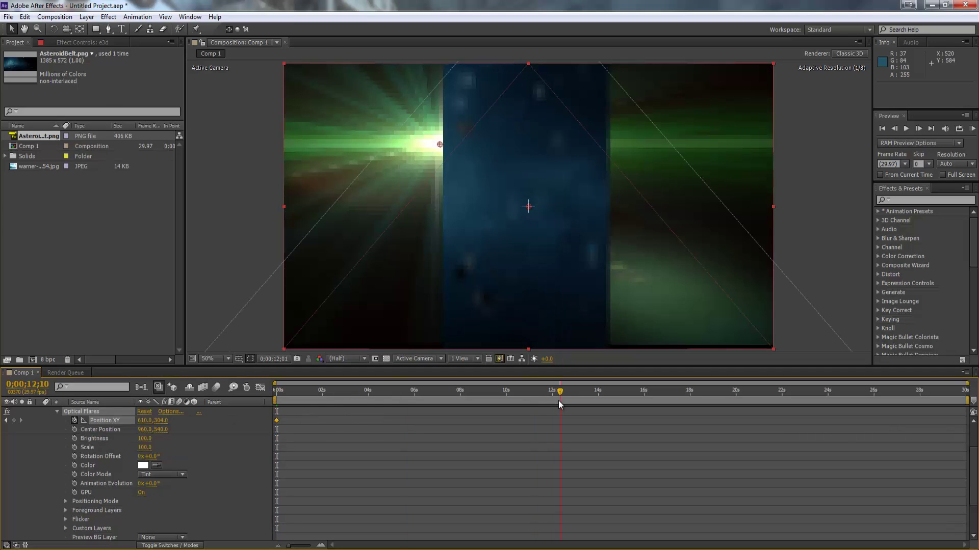
left_click(503, 401)
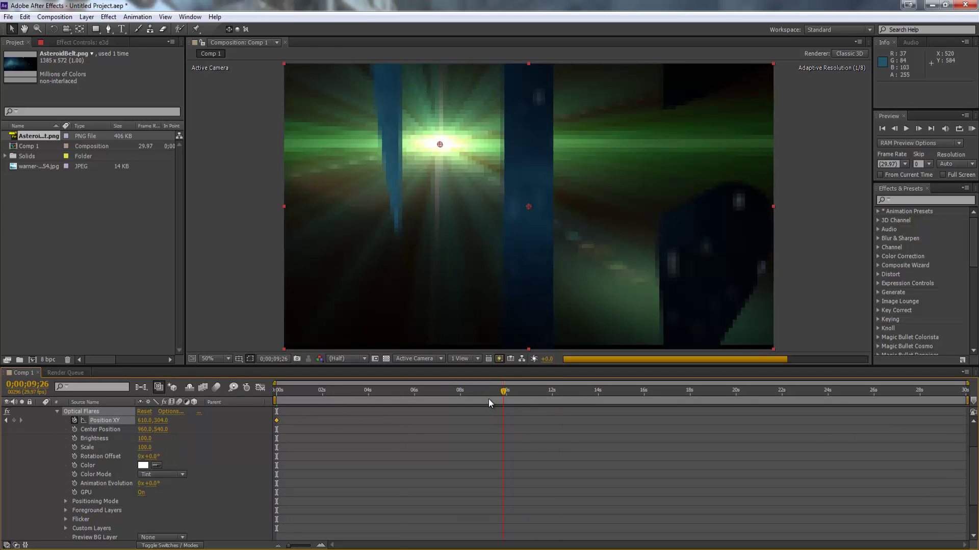
left_click(481, 399)
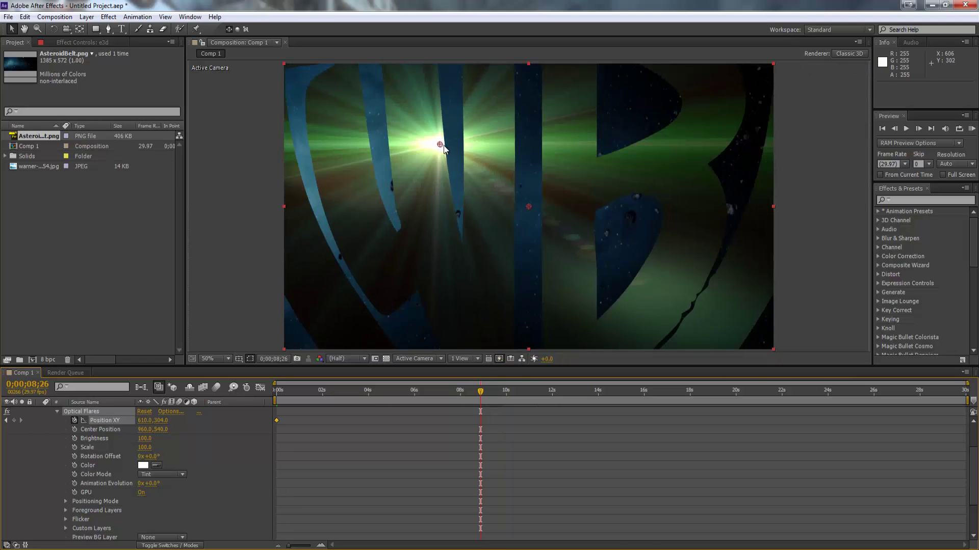
left_click_drag(443, 146, 817, 349)
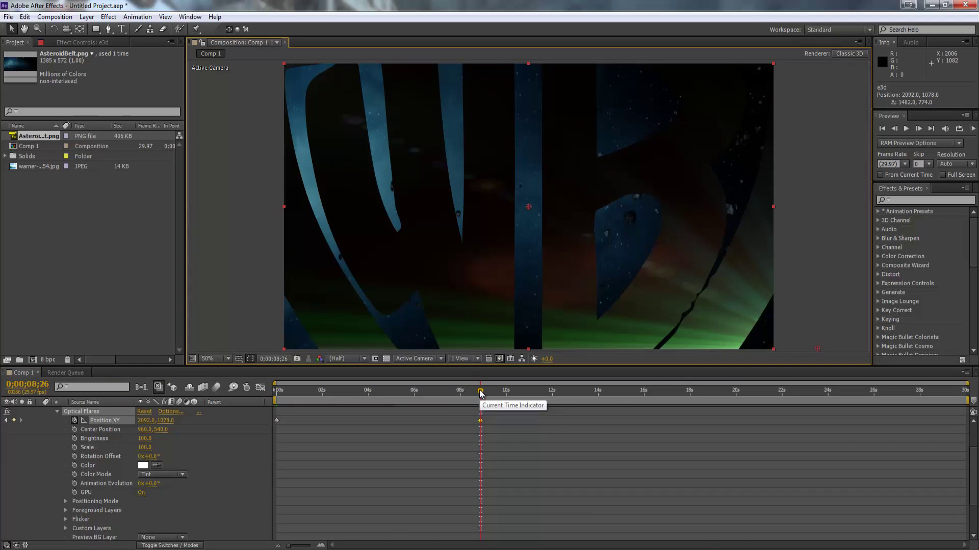
left_click_drag(481, 392, 259, 408)
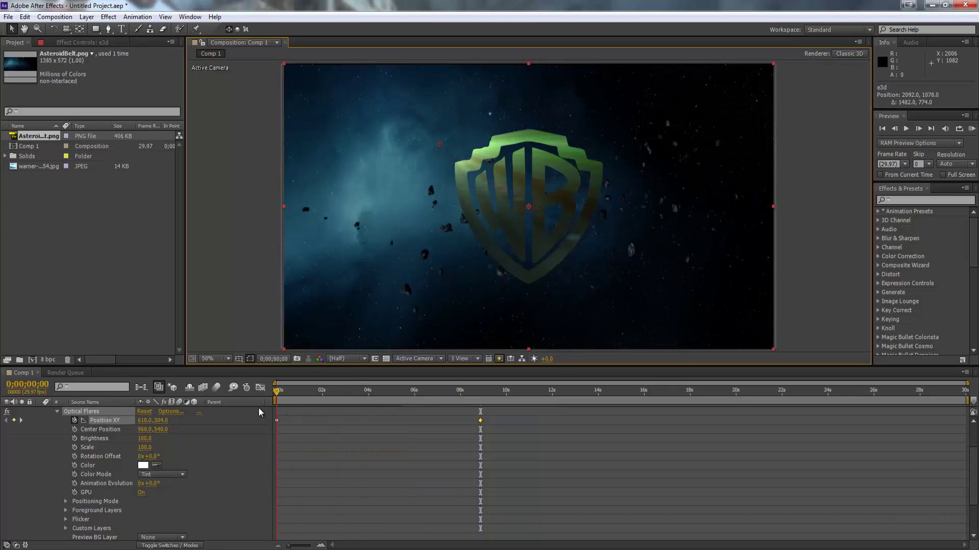
Step: Switch the Composition viewer to Full resolution and RAM-preview the green flare crossing the WB logo
left_click(365, 356)
left_click(352, 387)
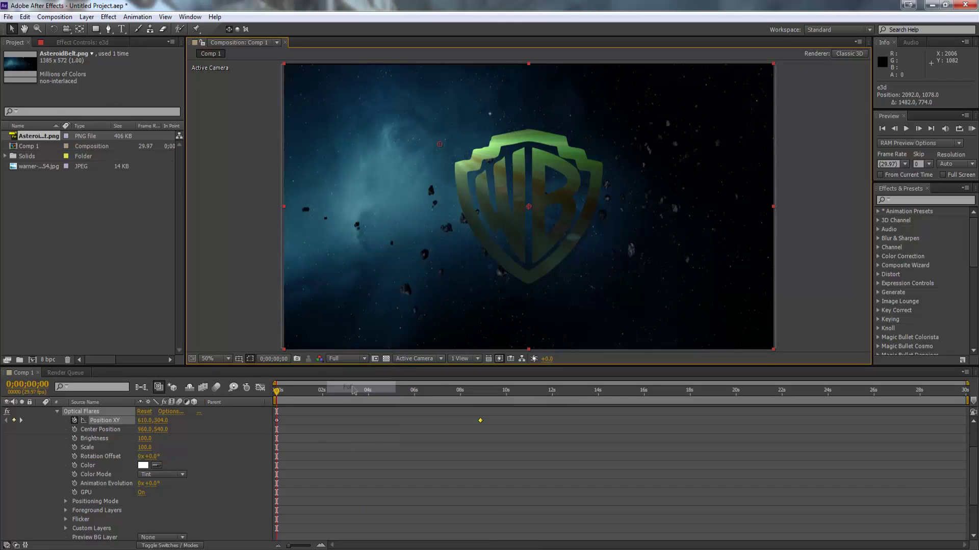
left_click(972, 128)
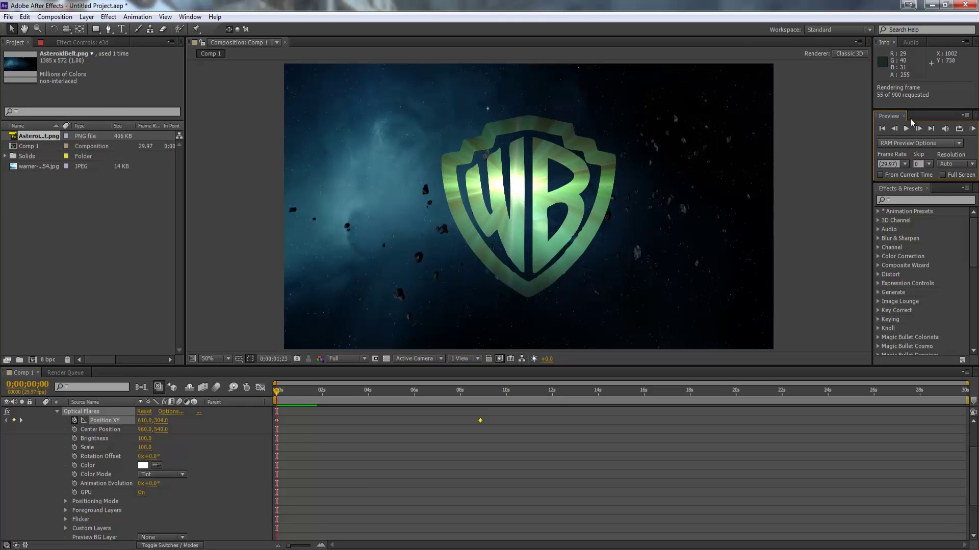
left_click(906, 134)
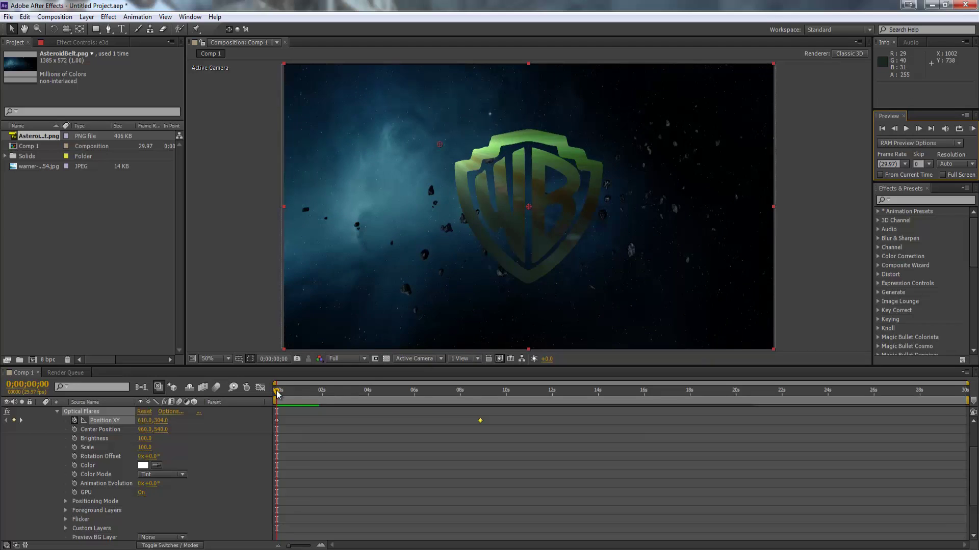
Step: At 0;00;02;07, reposition Camera 1 to 1059.9, 341.9, -3459.9 with the Unified Camera tool
left_click_drag(278, 394, 327, 393)
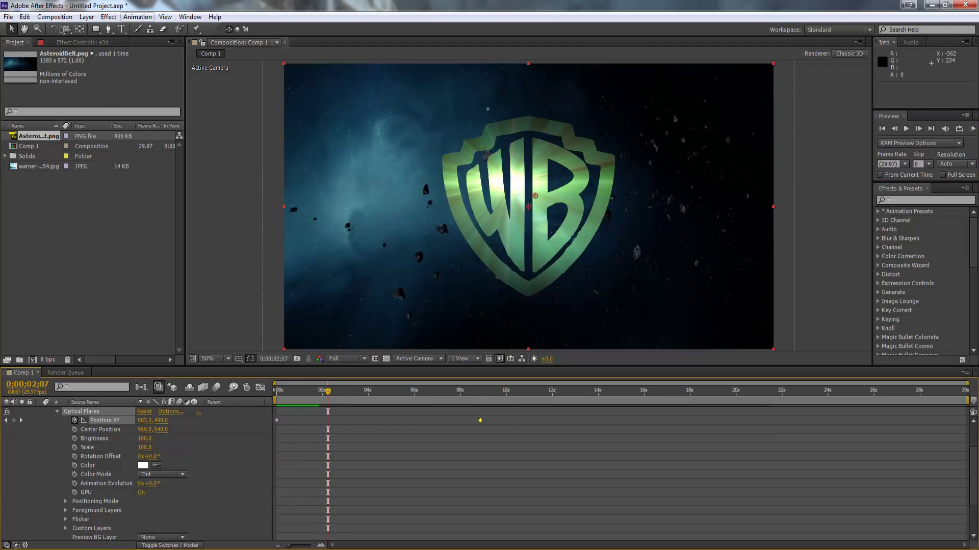
left_click(66, 29)
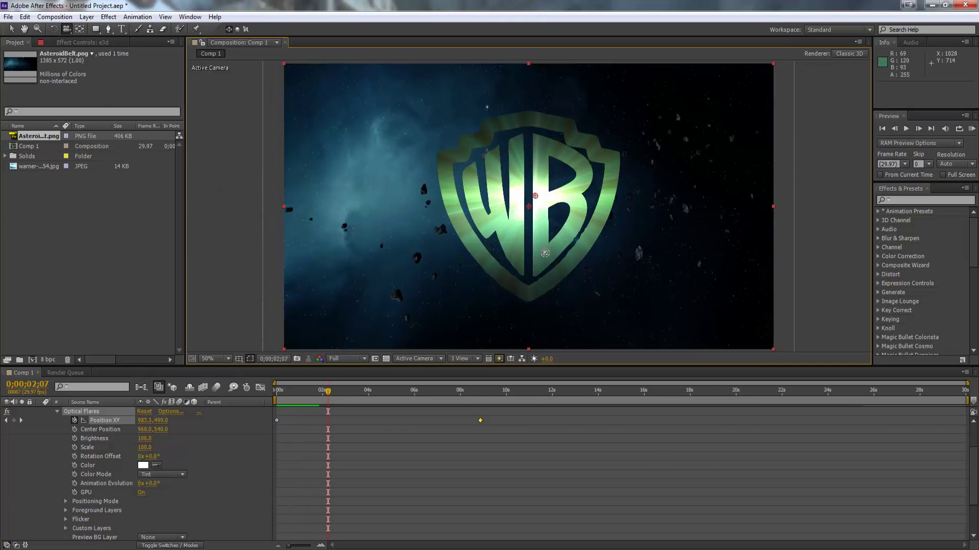
left_click_drag(544, 252, 423, 213)
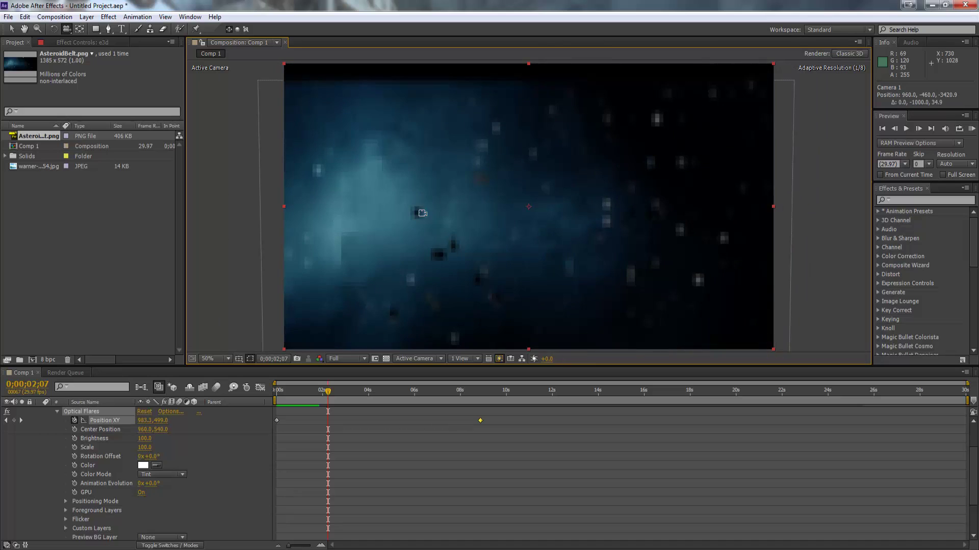
left_click(24, 17)
left_click(33, 29)
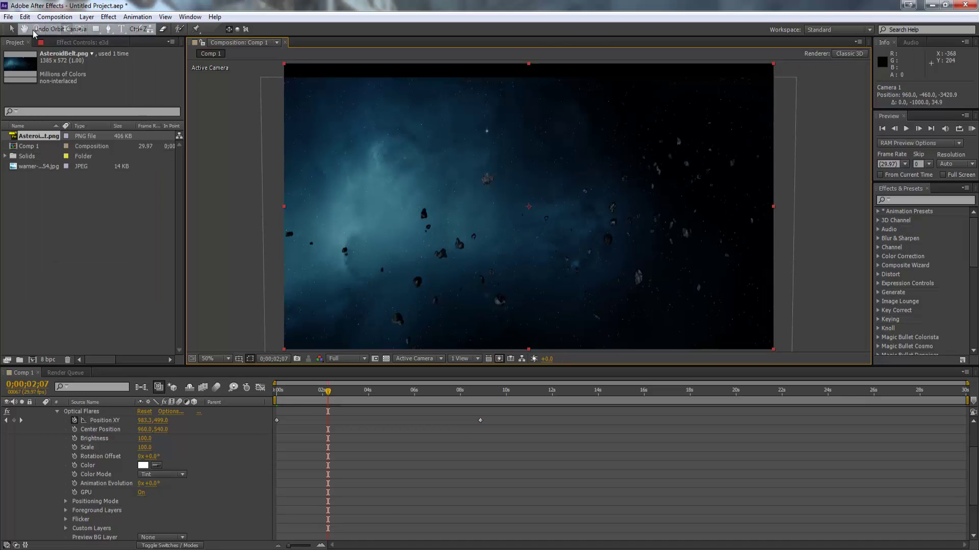
left_click(109, 421)
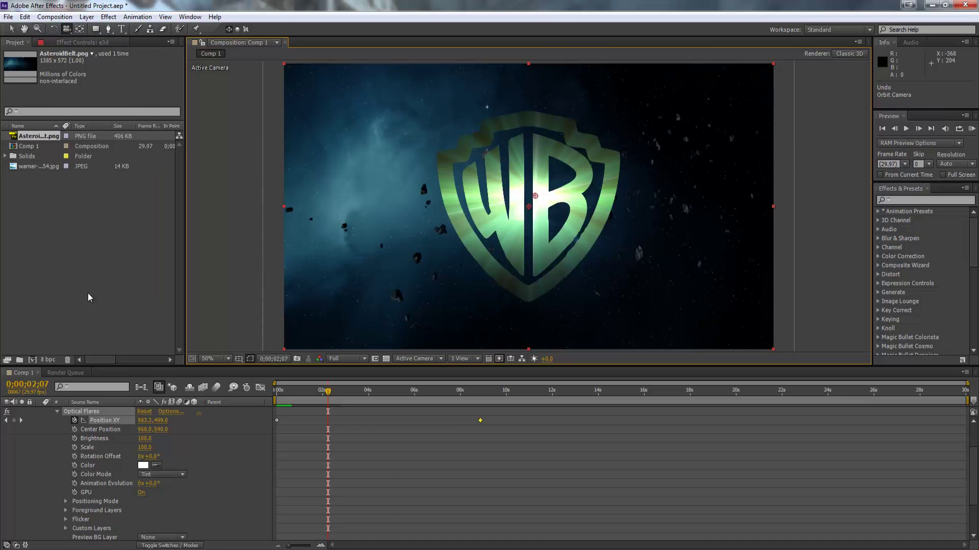
left_click(56, 412)
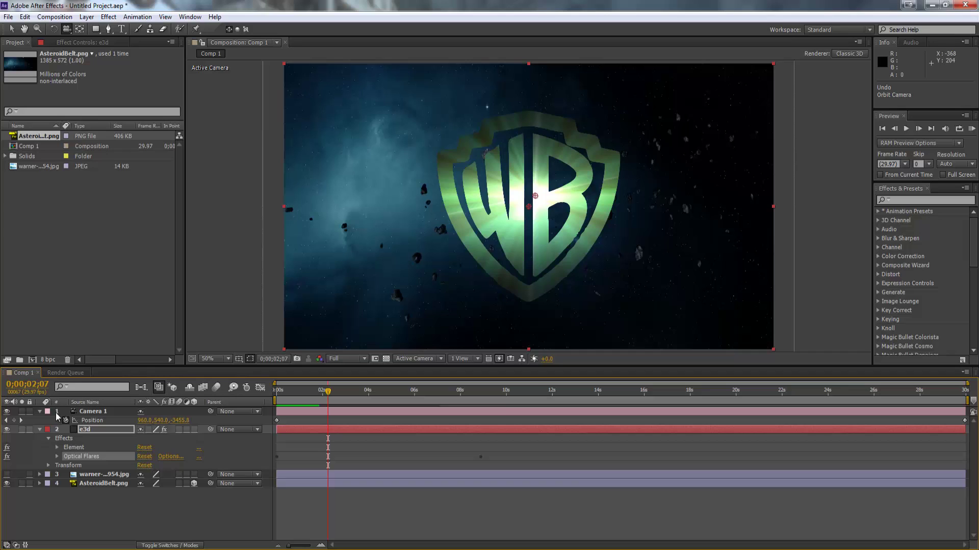
left_click(49, 440)
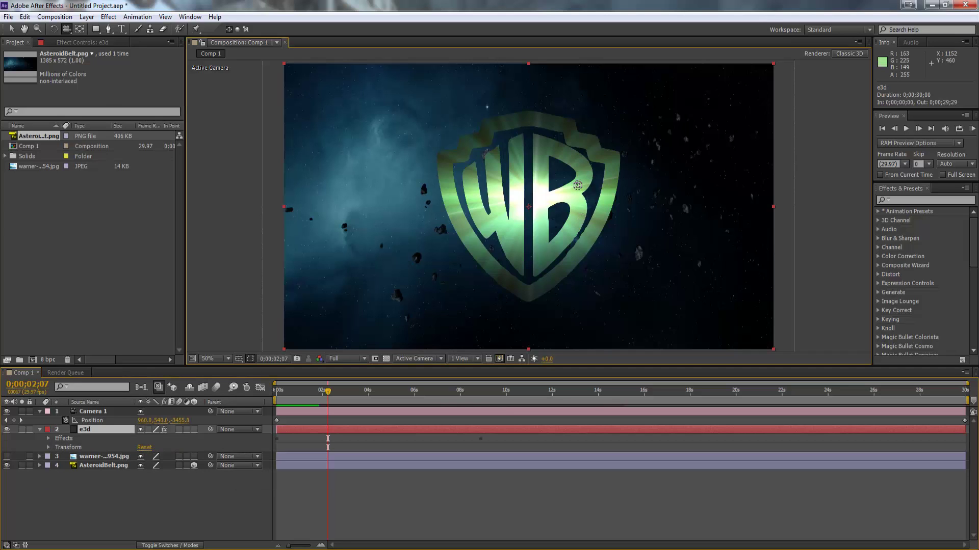
left_click_drag(578, 185, 576, 186)
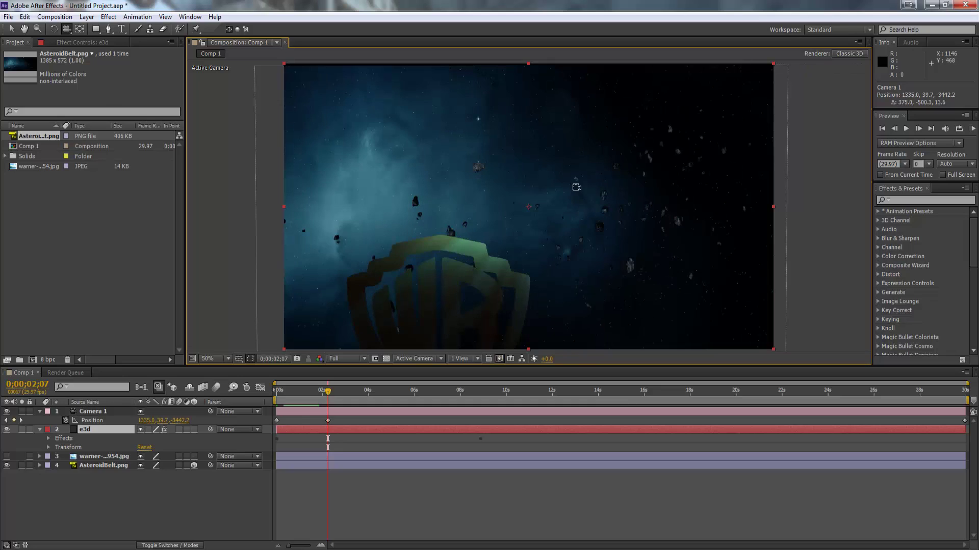
left_click_drag(466, 261, 486, 235)
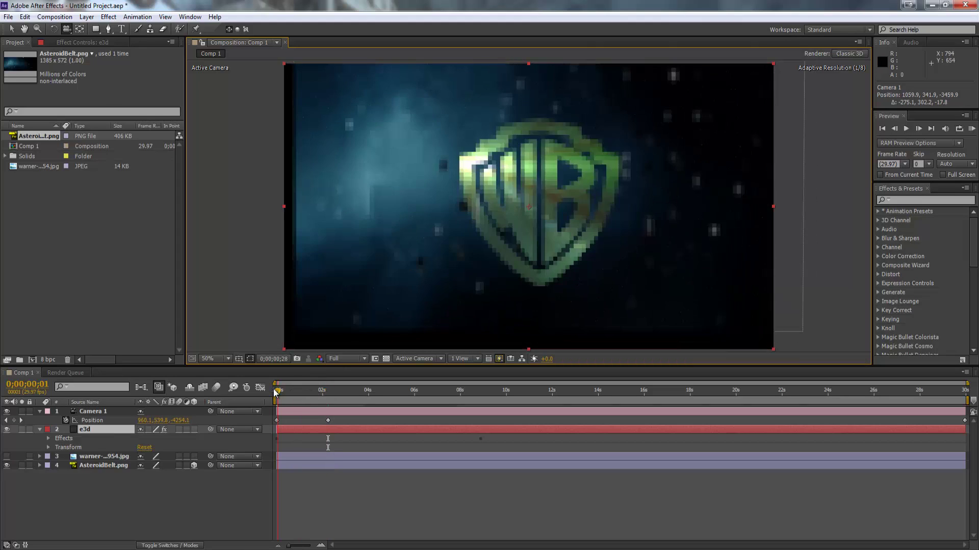
left_click_drag(294, 393, 276, 392)
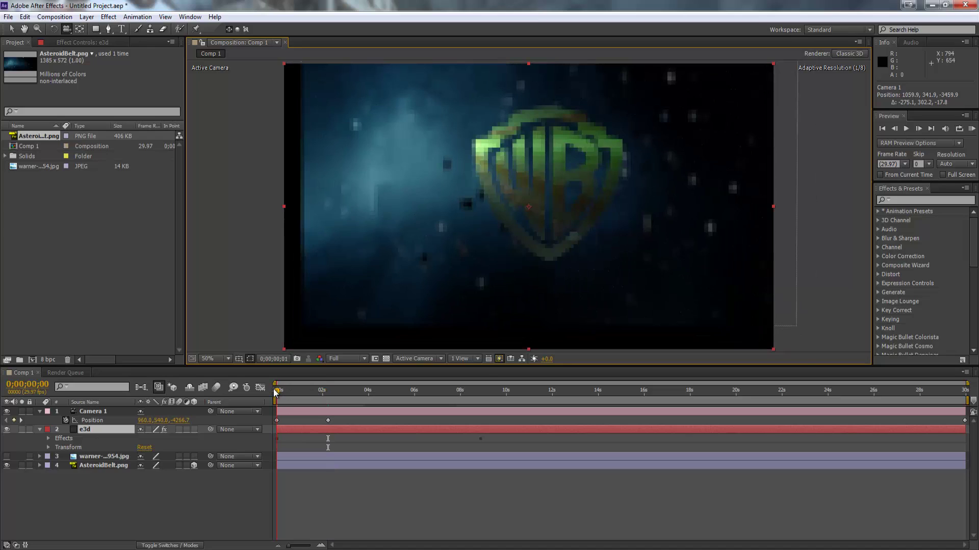
Step: Shift AsteroidBelt.png down-left and scale it up to fill the frame, then RAM-preview
left_click(104, 465)
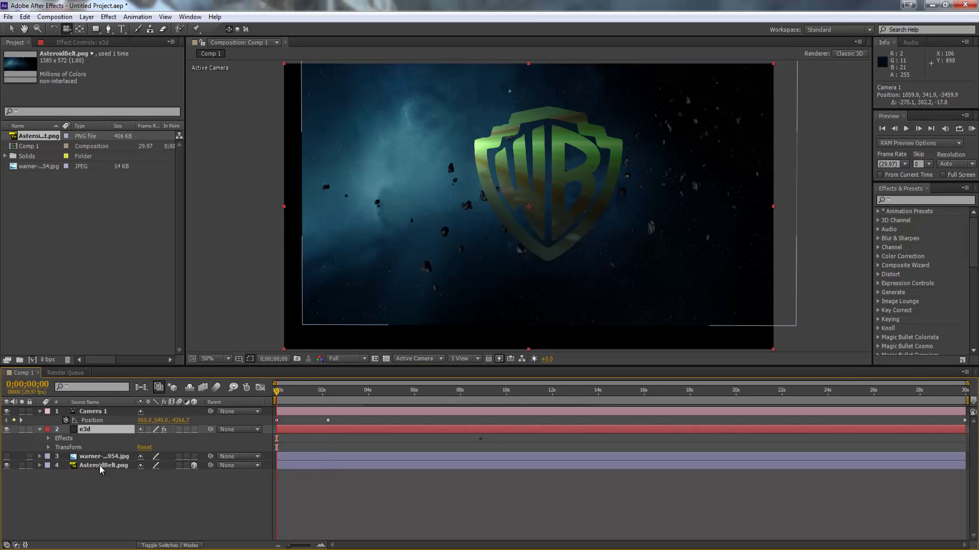
key("ctrl+z")
key("ctrl+z")
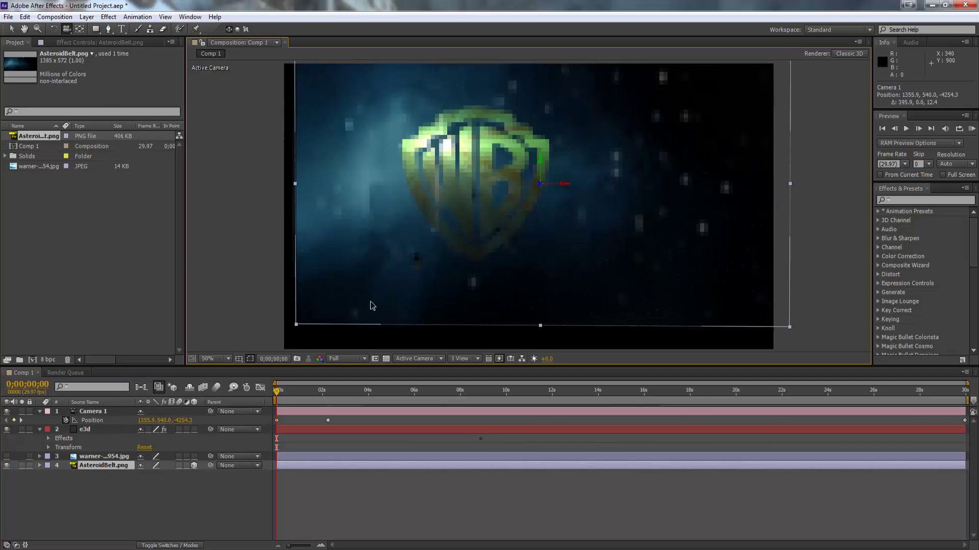
left_click(11, 29)
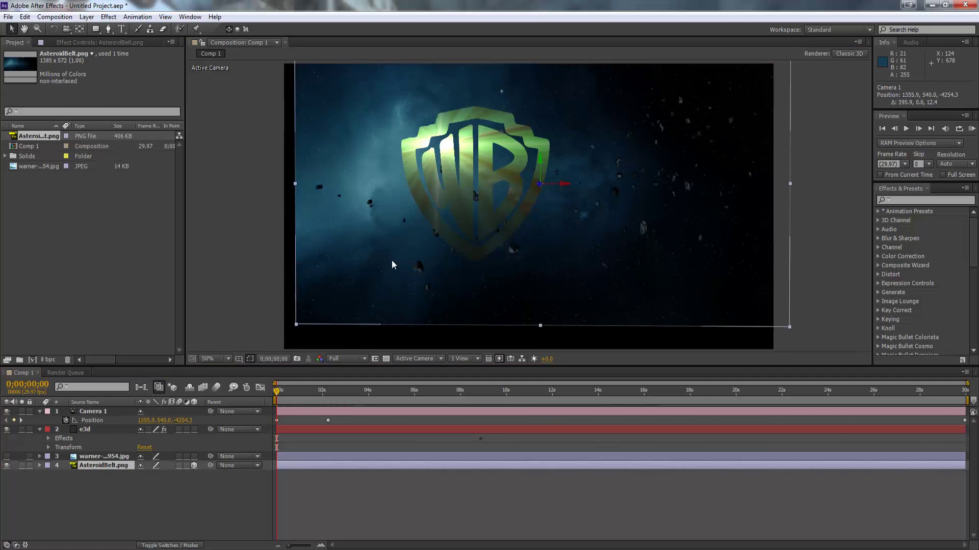
left_click_drag(392, 261, 374, 285)
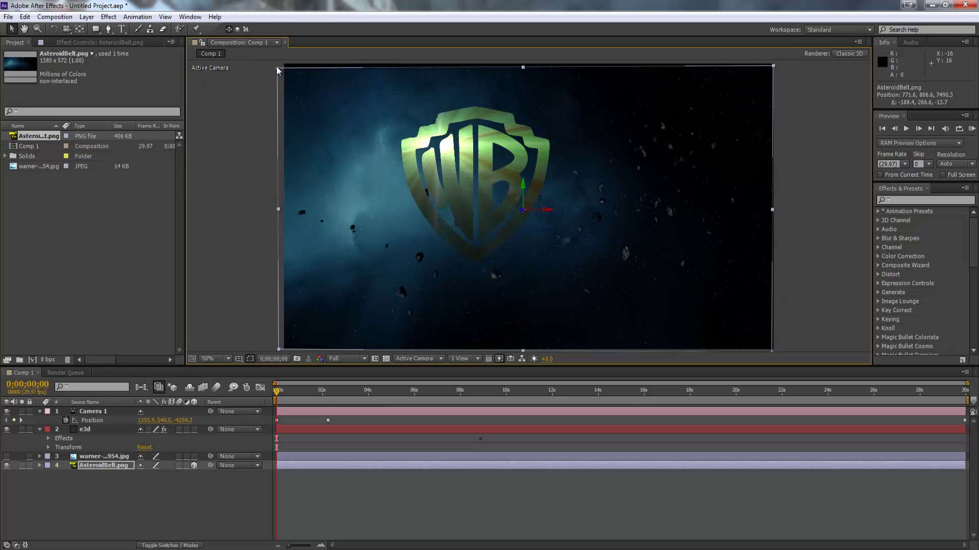
left_click_drag(277, 68, 274, 60)
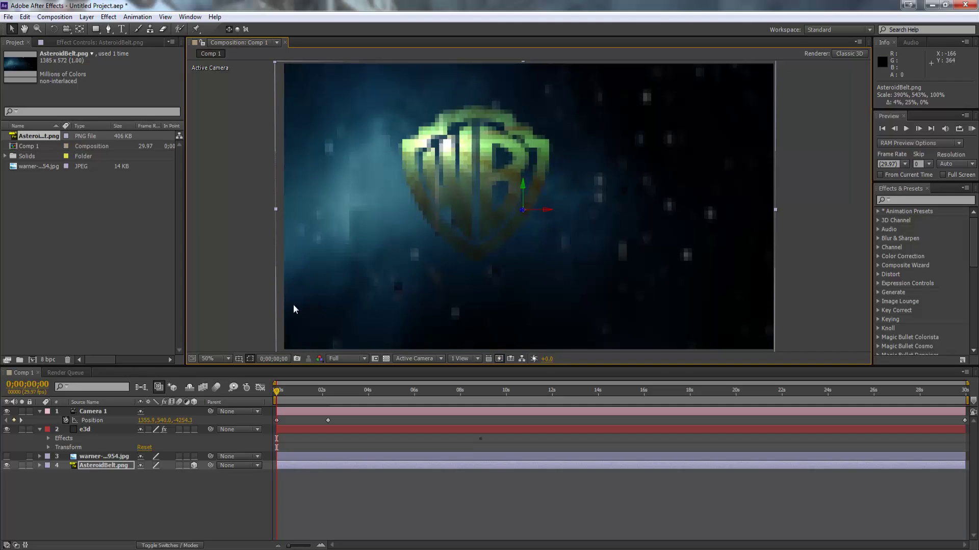
left_click(973, 129)
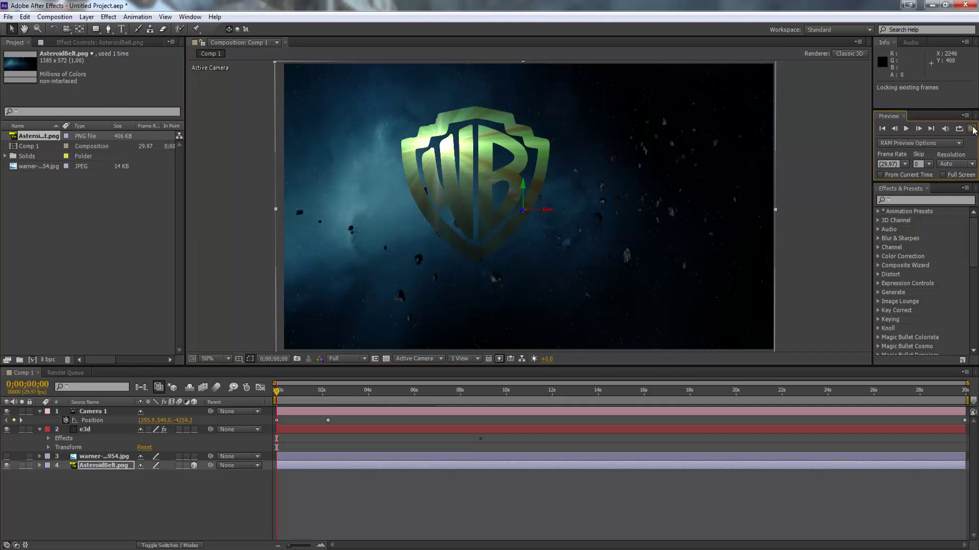